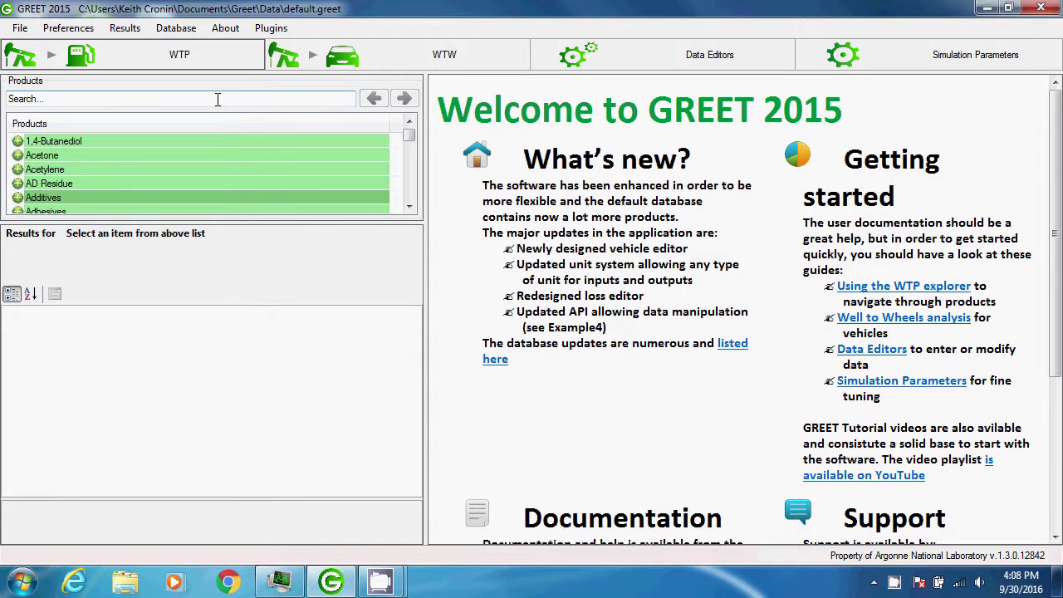
Step: Search 'e85' and open the E85 Gasoline Blending and Transportation to Refueling Station pathway
left_click(217, 99)
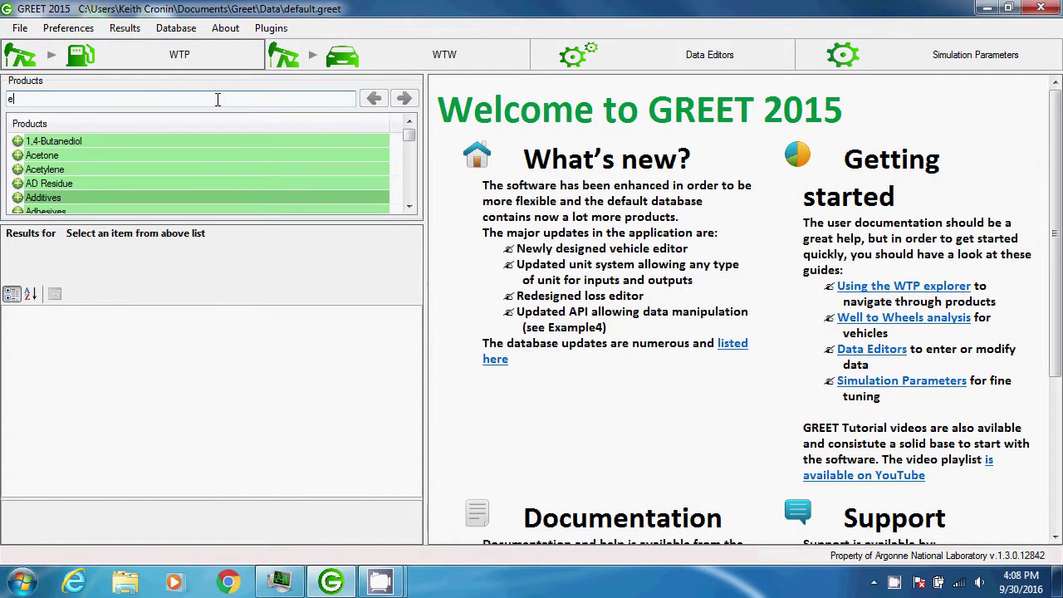
type("e85")
left_click(19, 142)
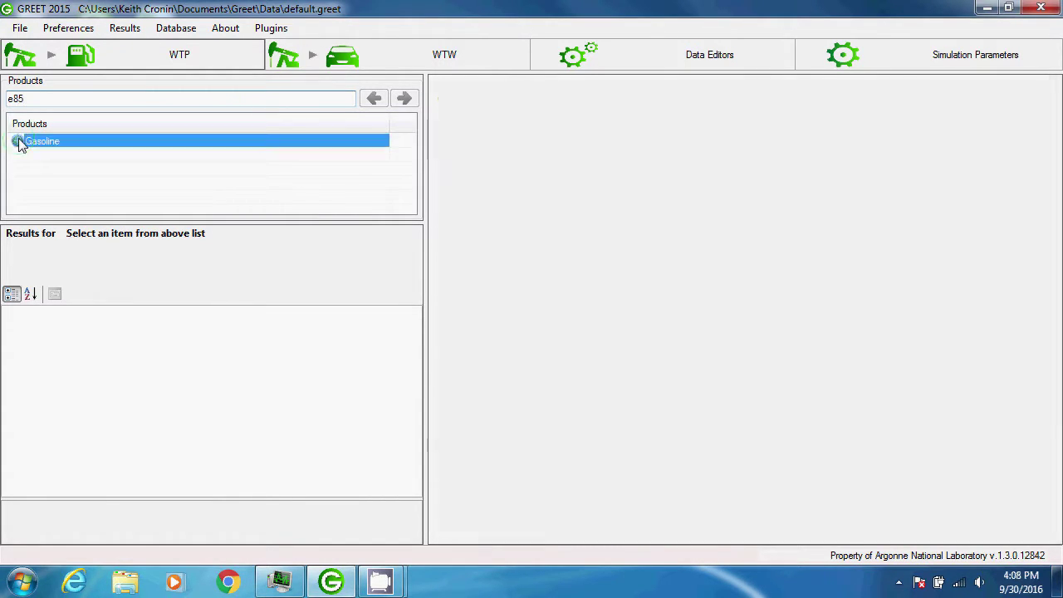
left_click(18, 141)
left_click(31, 155)
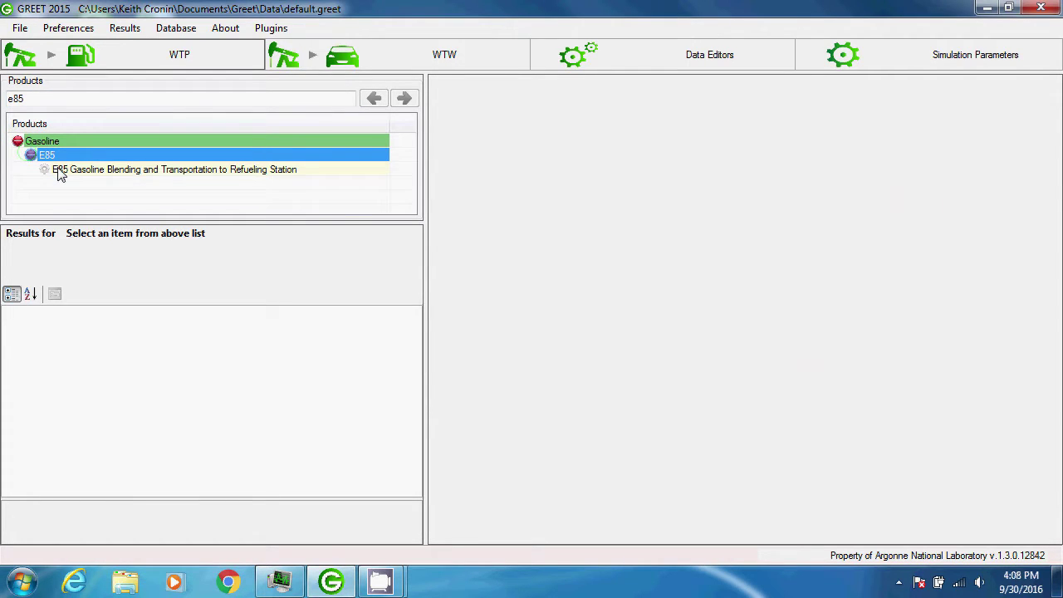
left_click(60, 171)
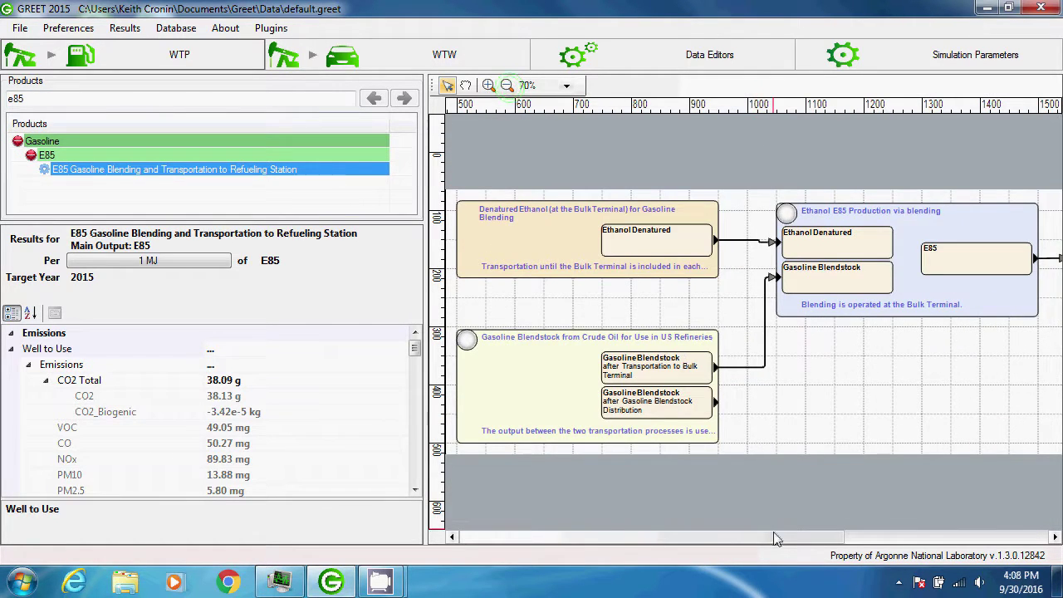
Step: Review the 38.09 g CO2/MJ results and inspect the gasoline blendstock and denatured ethanol source boxes
left_click_drag(779, 539, 1051, 563)
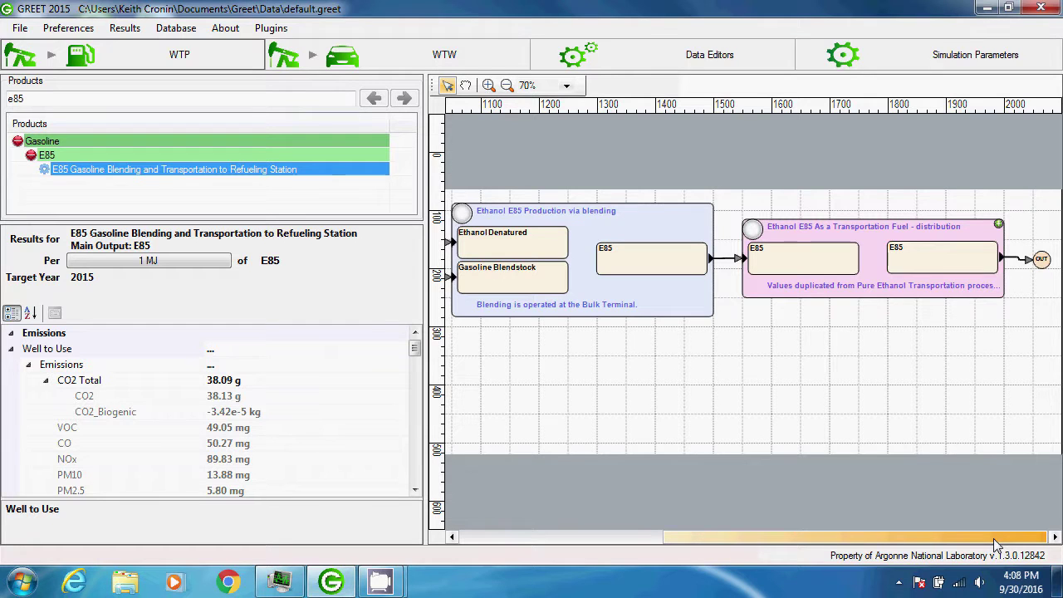
left_click_drag(994, 538, 919, 550)
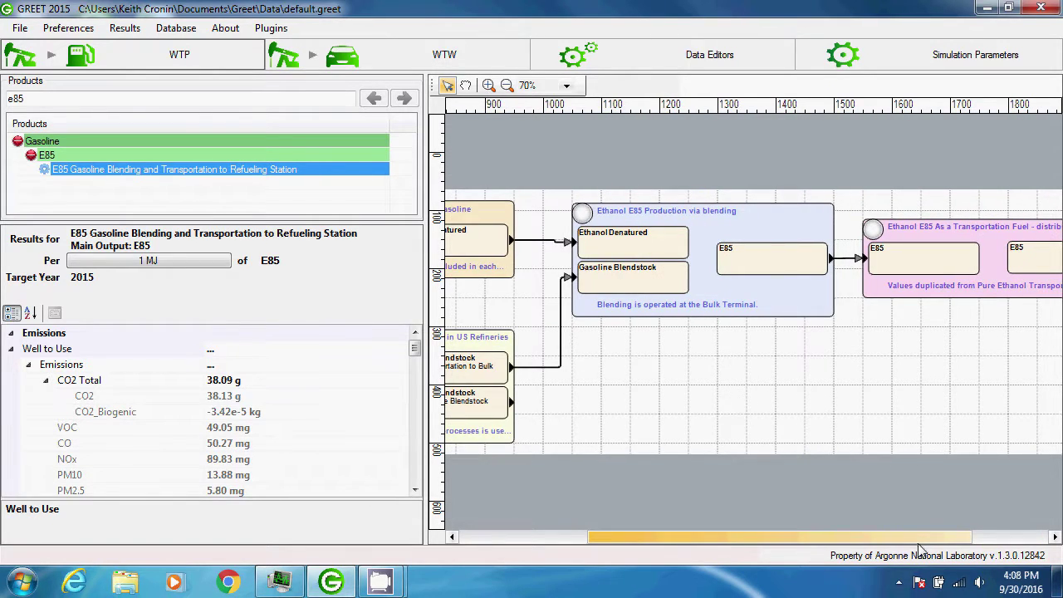
left_click_drag(920, 554, 774, 555)
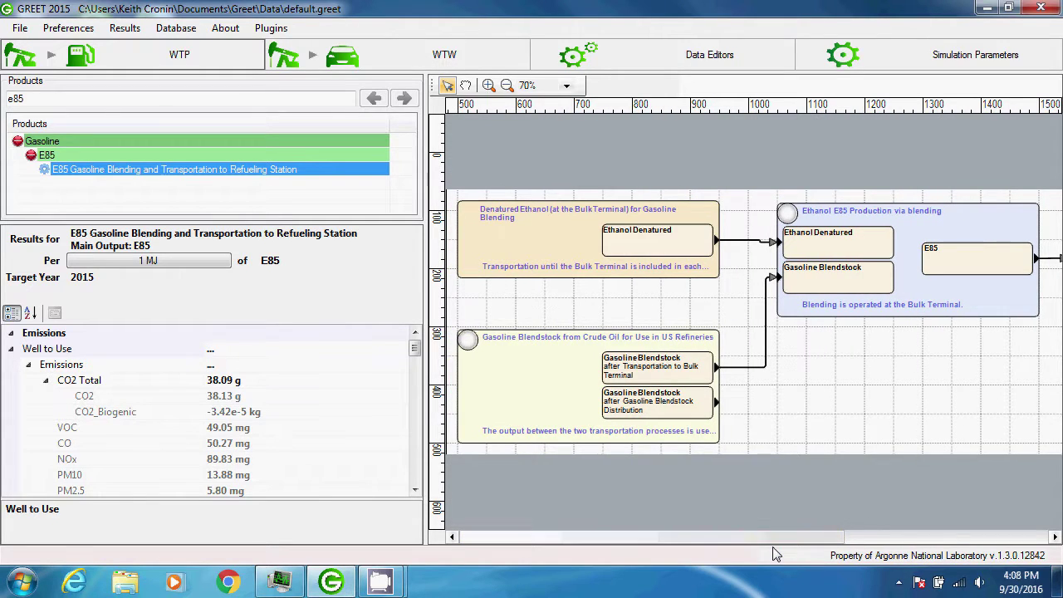
left_click(534, 387)
left_click(516, 240)
right_click(516, 240)
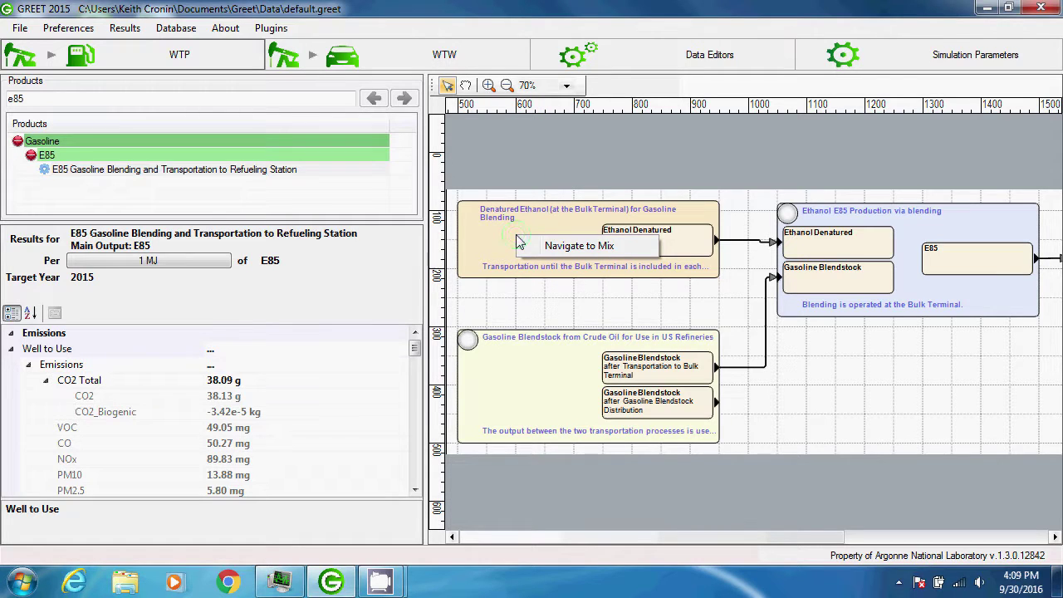
Step: View the denatured ethanol mix, then search 'ethanol denatured' and open Ethanol Denatured Produced in the US
left_click(538, 249)
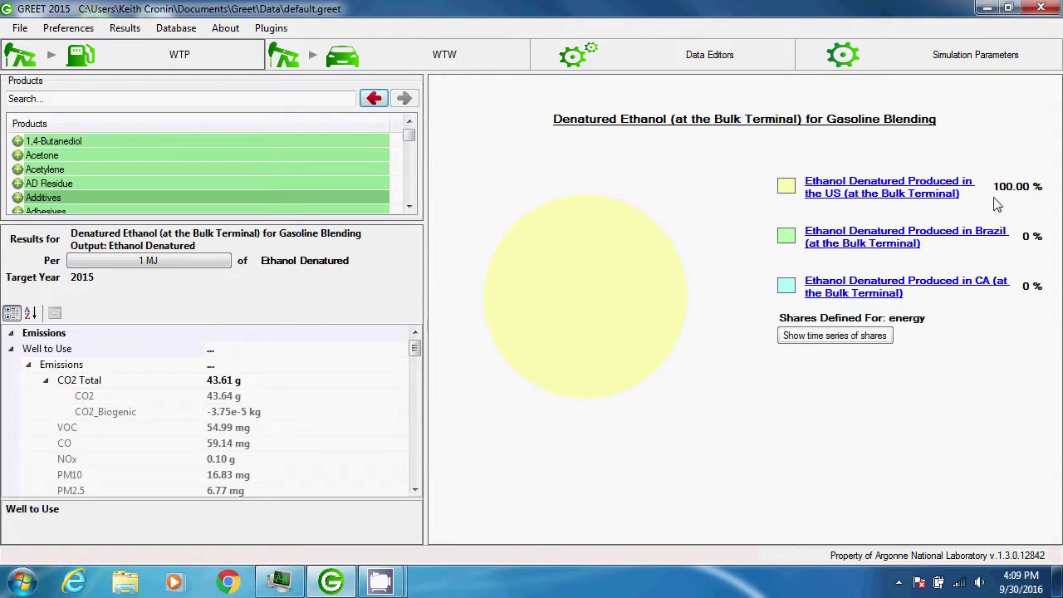
left_click(119, 100)
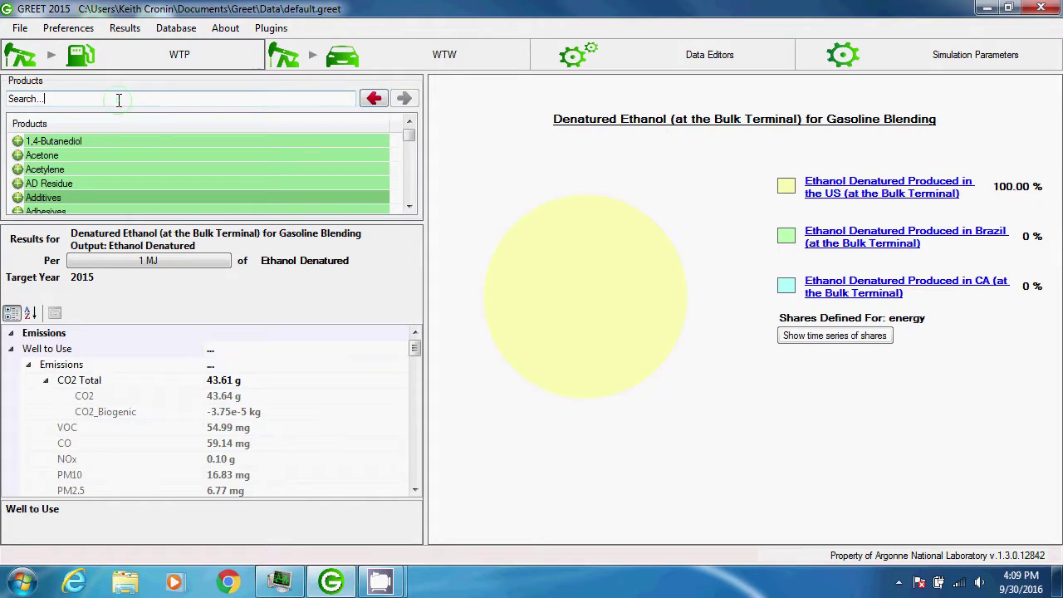
type("et")
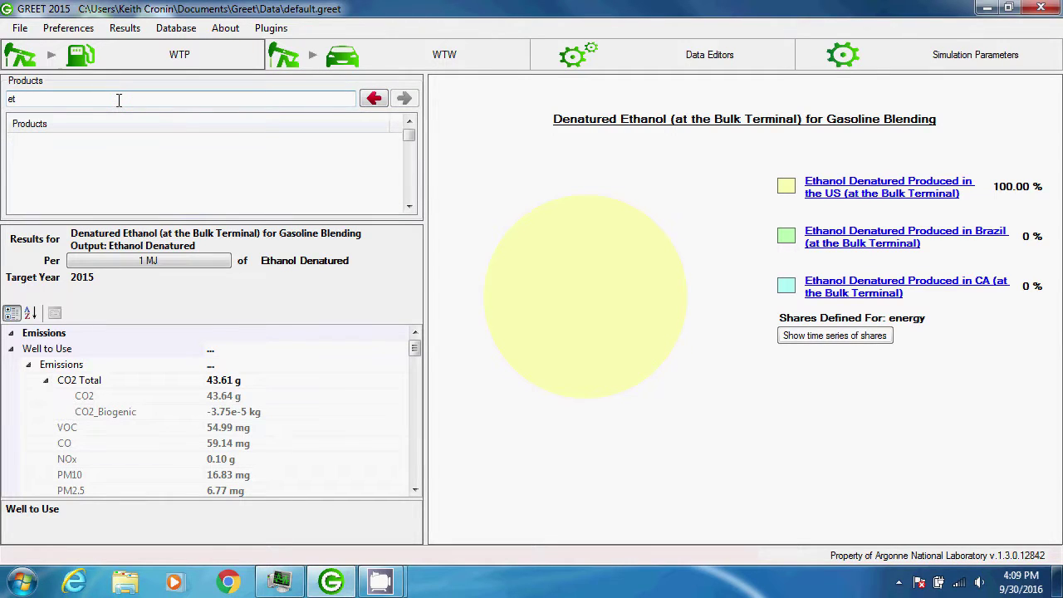
type("hanol denatured")
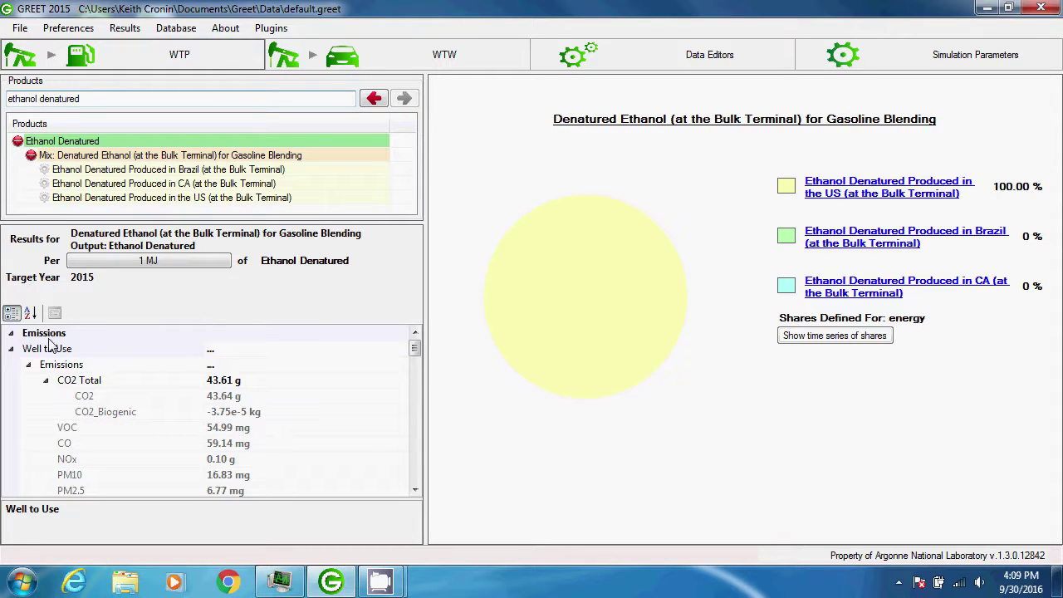
left_click(172, 199)
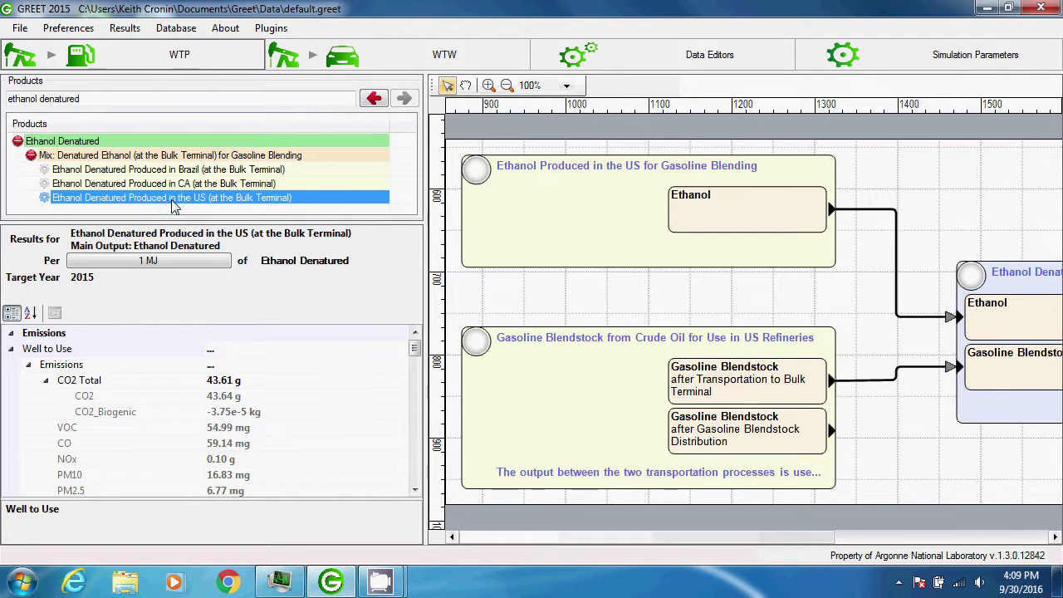
left_click_drag(727, 541, 979, 538)
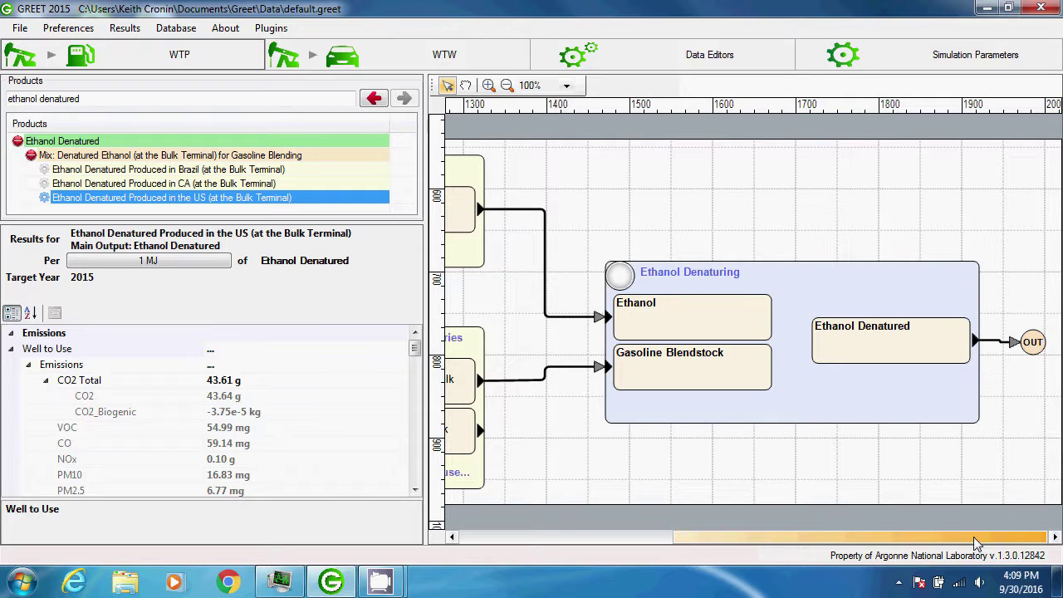
left_click_drag(978, 543, 734, 550)
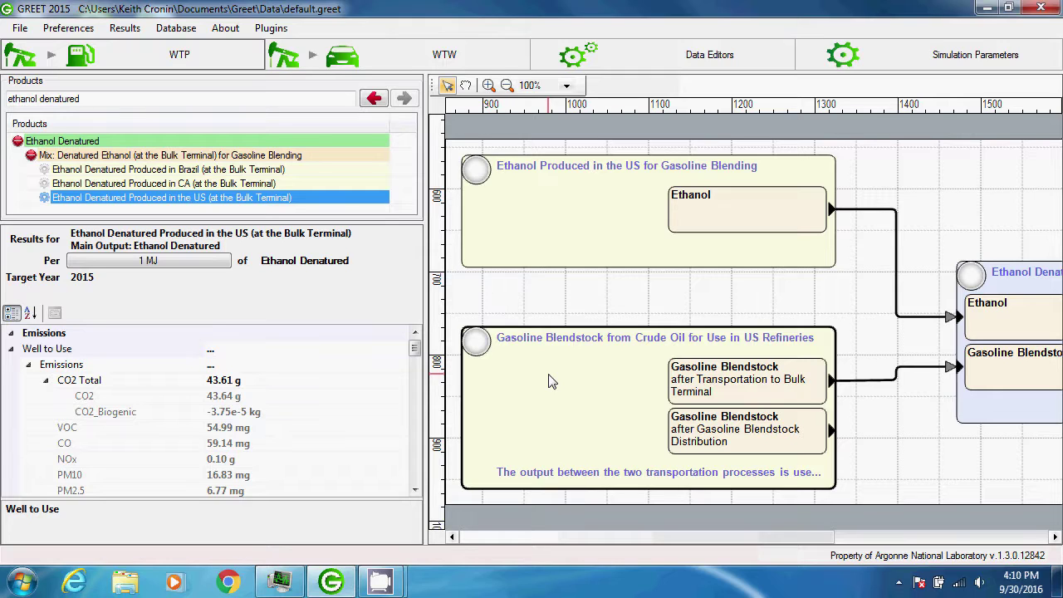
Step: Follow the US ethanol box to its Gasoline Blending pathway (44.45 g CO2/MJ) and zoom out to survey it
right_click(541, 198)
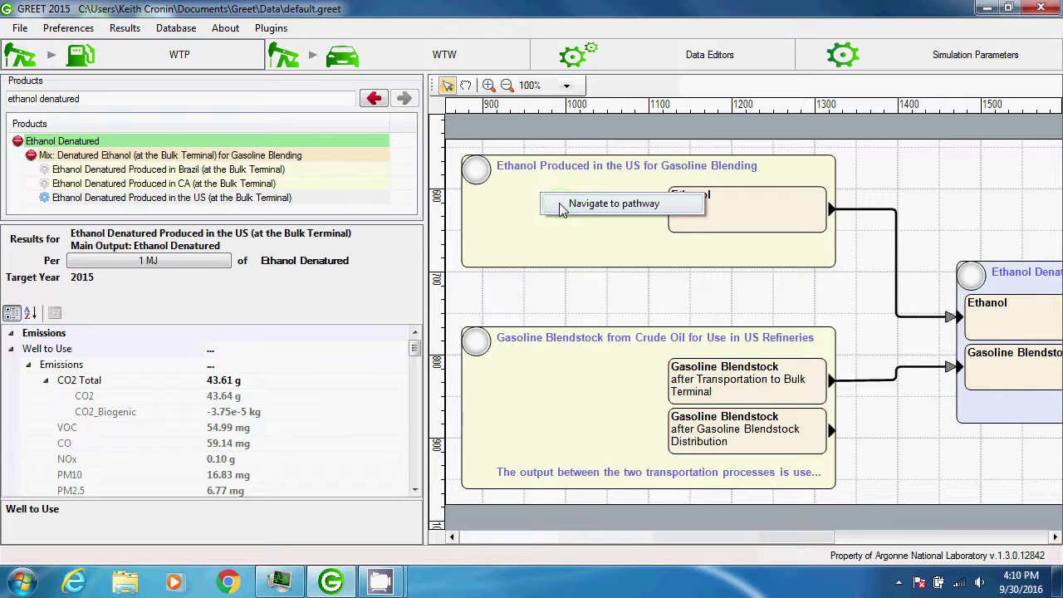
left_click(560, 206)
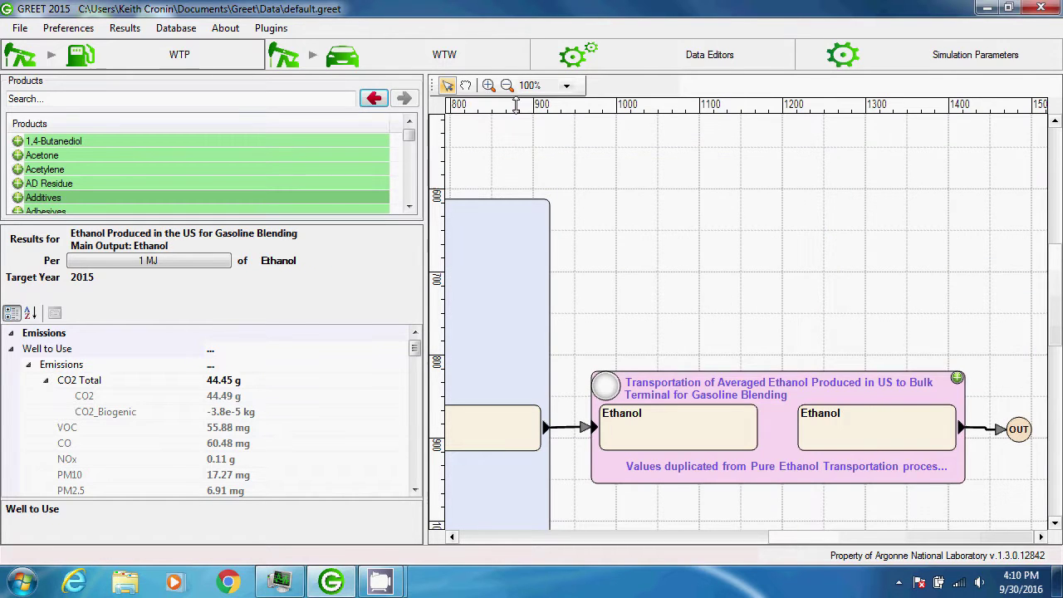
left_click(506, 85)
left_click(507, 86)
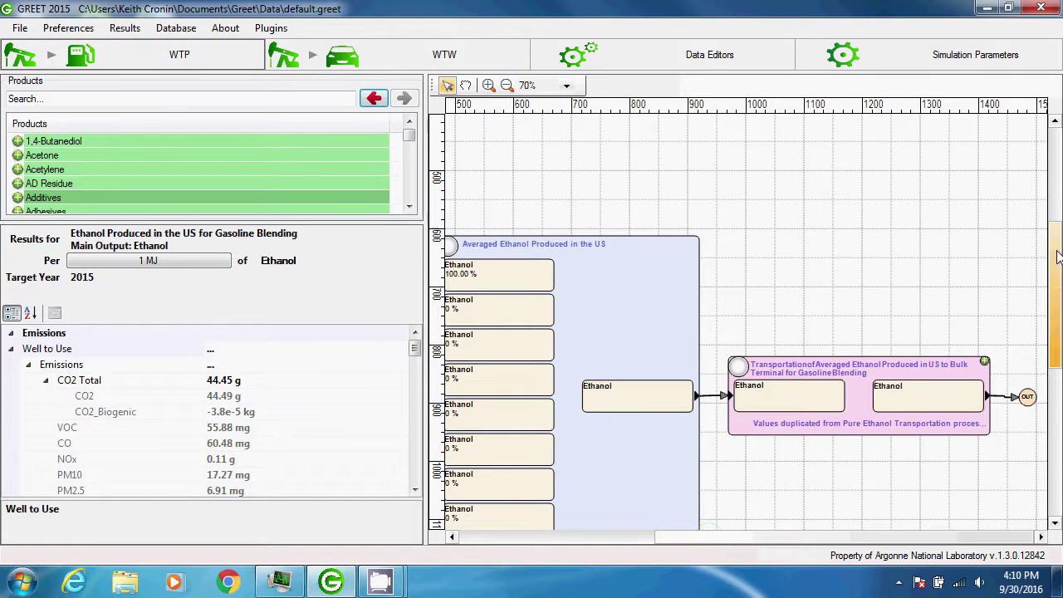
scroll(1058, 256, "down", 3)
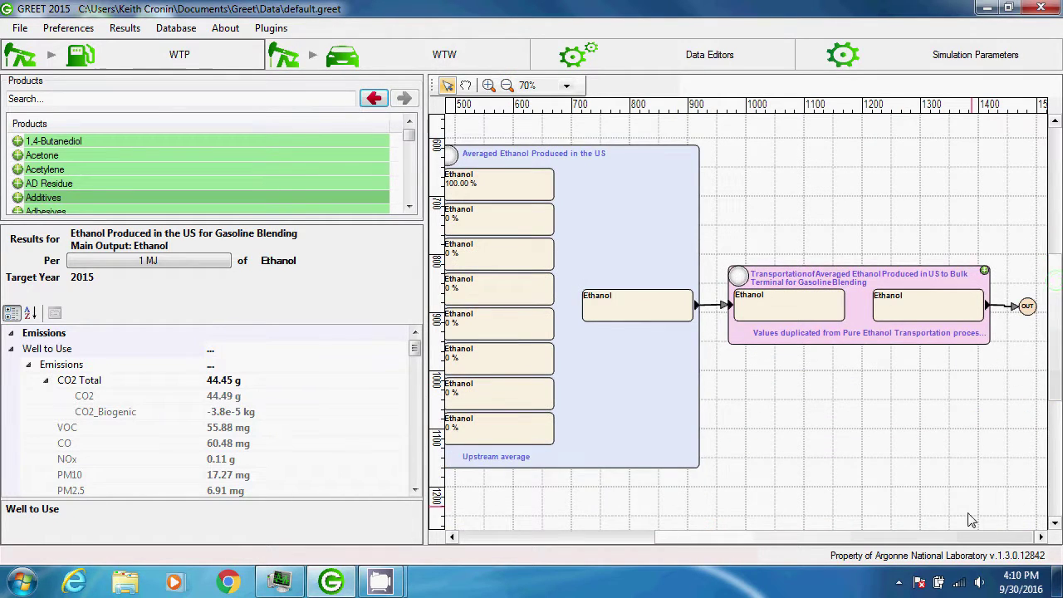
mouse_move(947, 534)
left_mouse_down()
mouse_move(867, 534)
mouse_move(956, 523)
left_mouse_up()
left_click_drag(828, 539, 699, 548)
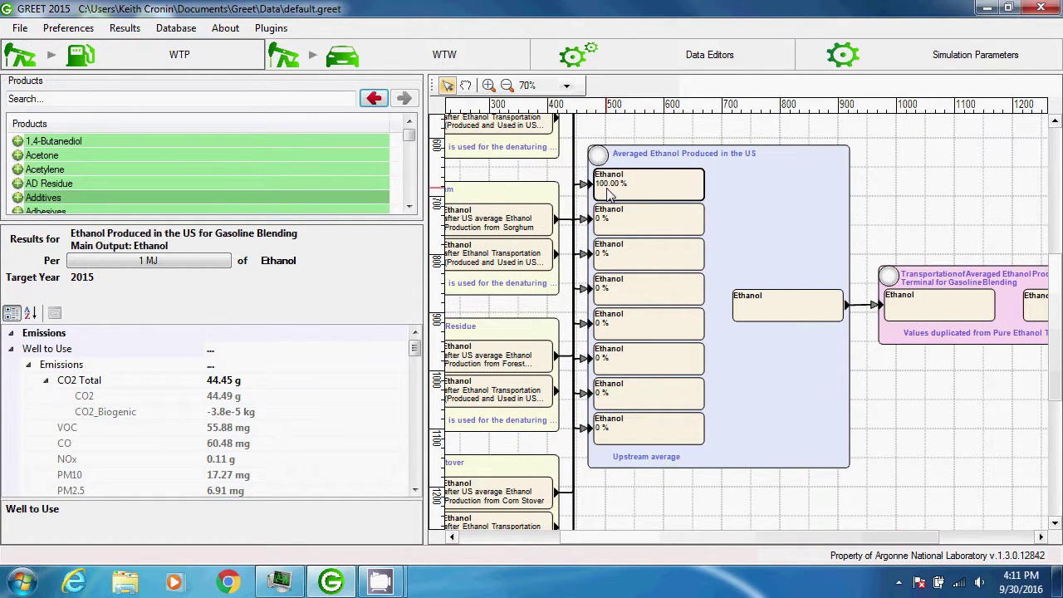
right_click(896, 192)
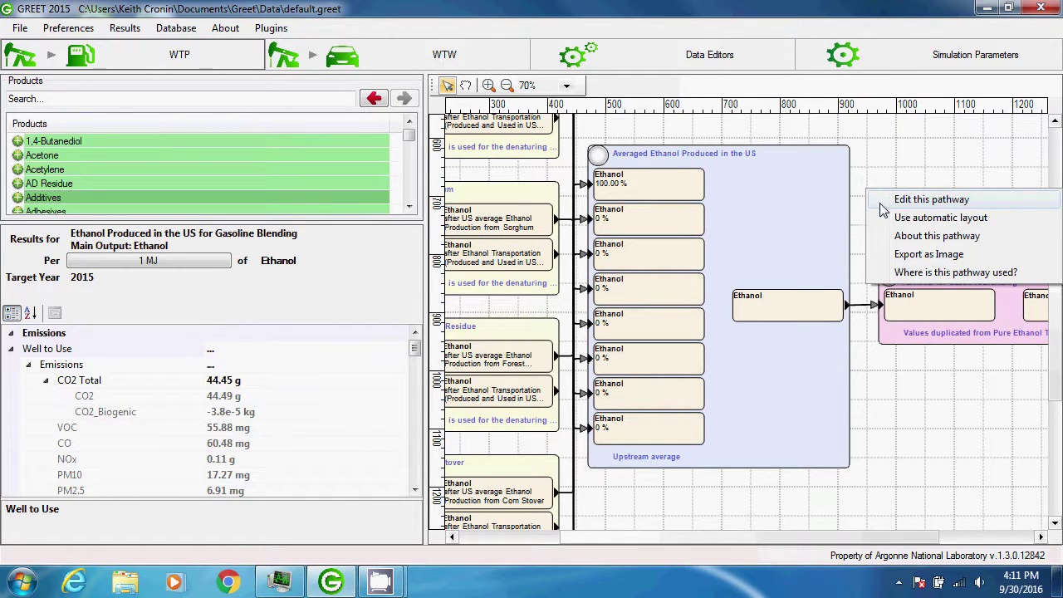
Step: Open the US gasoline-blending ethanol pathway in the editor and scroll to its 100% corn ethanol mix
left_click(882, 205)
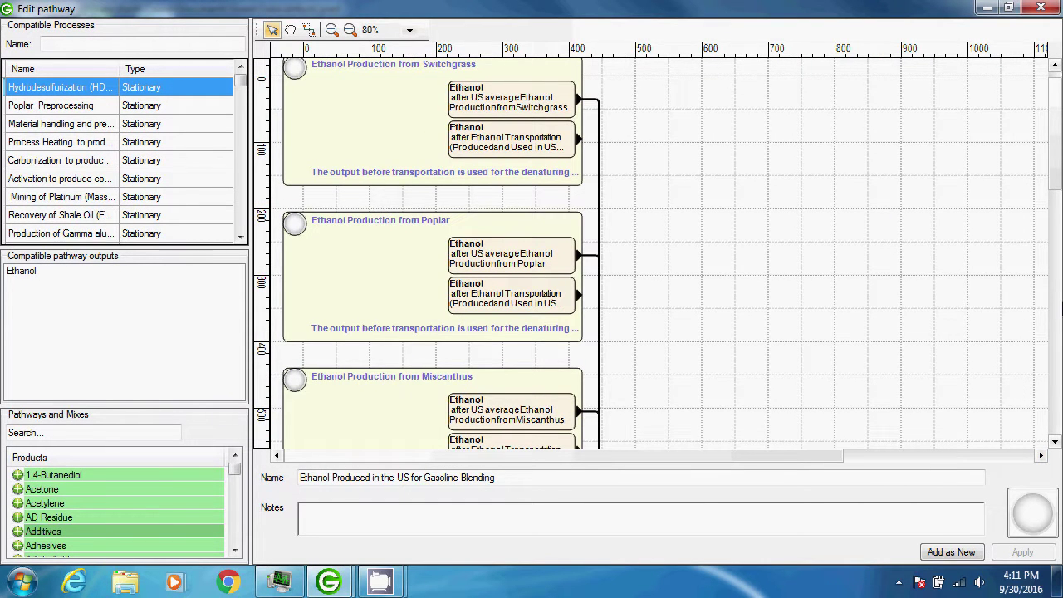
left_click(1059, 320)
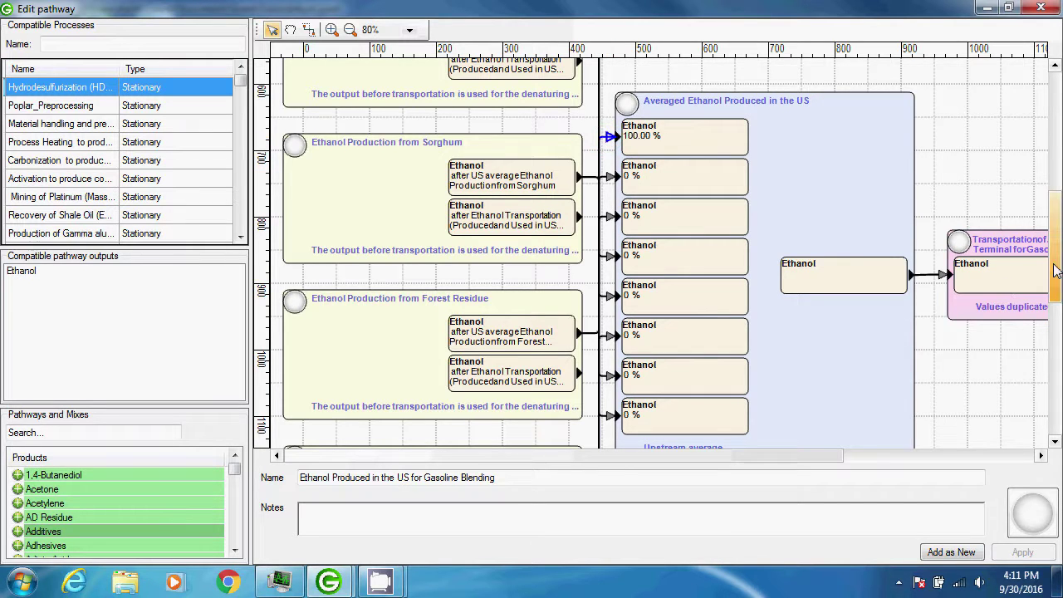
left_click_drag(1059, 268, 1058, 415)
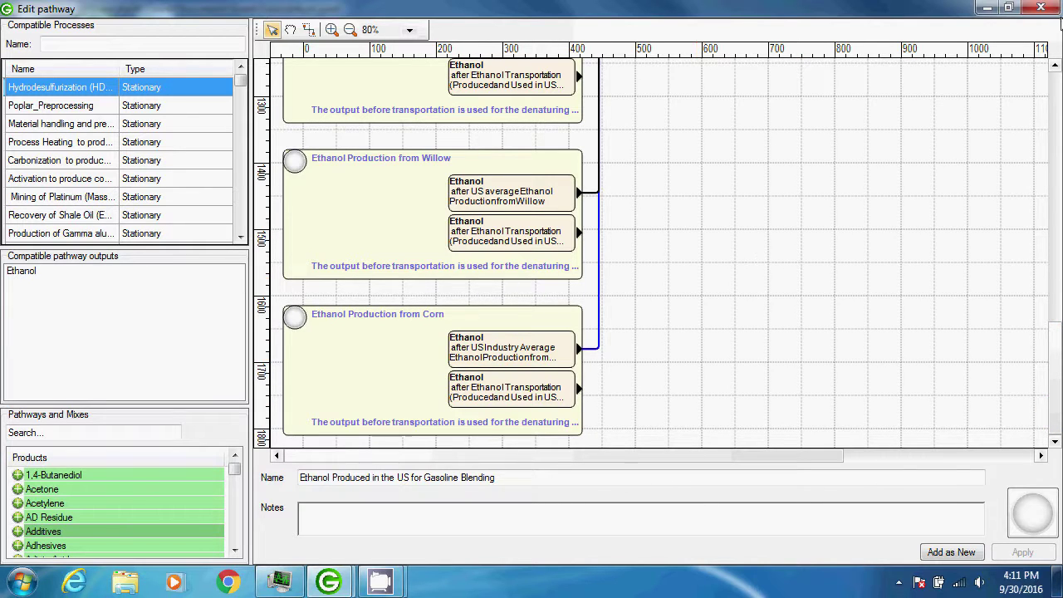
Step: Close the editor and go from the corn ethanol box to the Ethanol Production from Corn pathway
left_click(1049, 5)
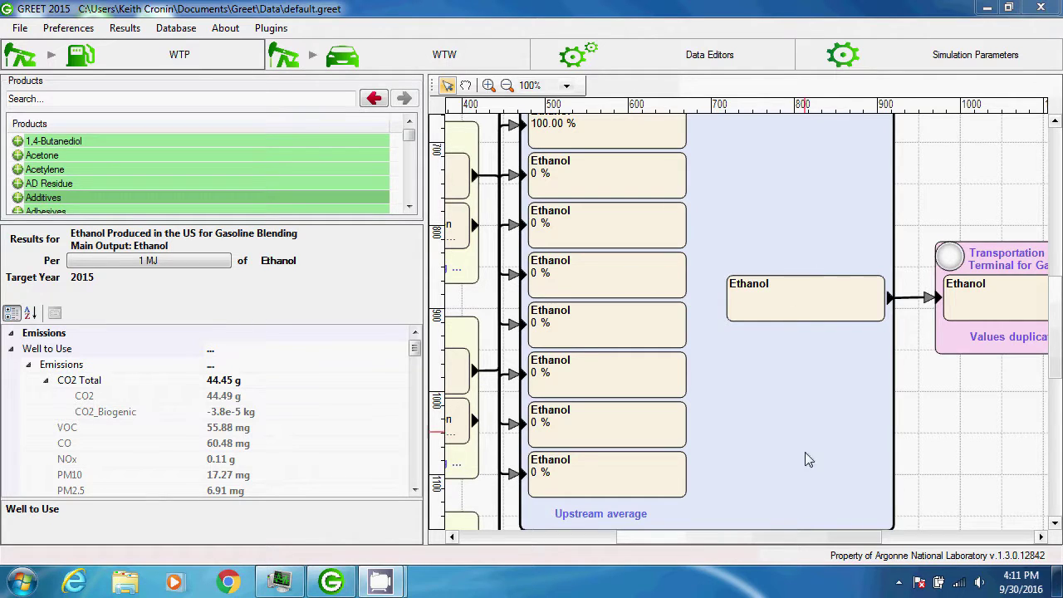
left_click_drag(785, 536, 628, 538)
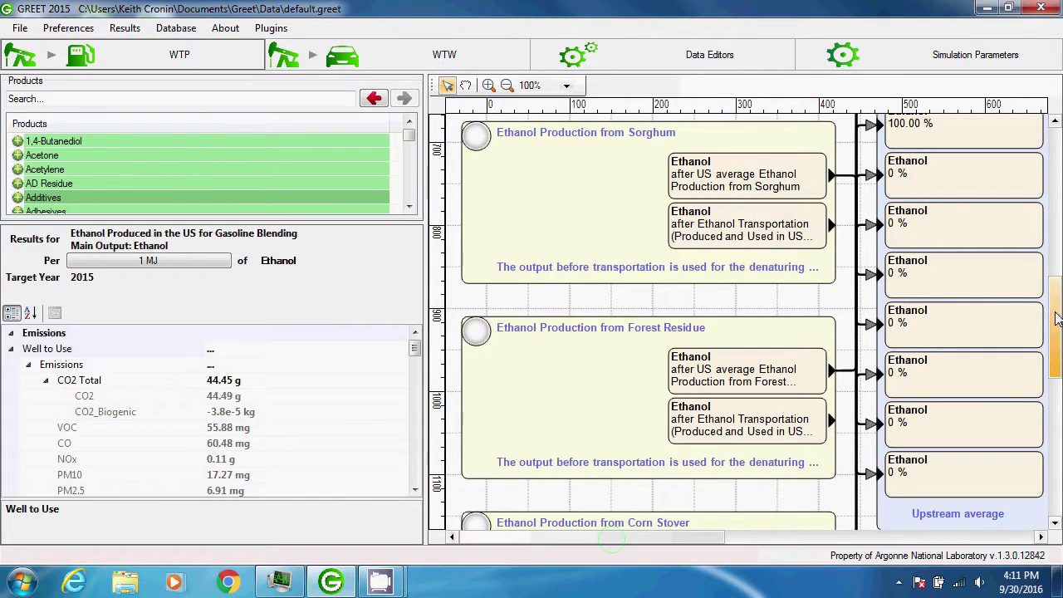
left_click_drag(1055, 365, 1055, 503)
right_click(620, 419)
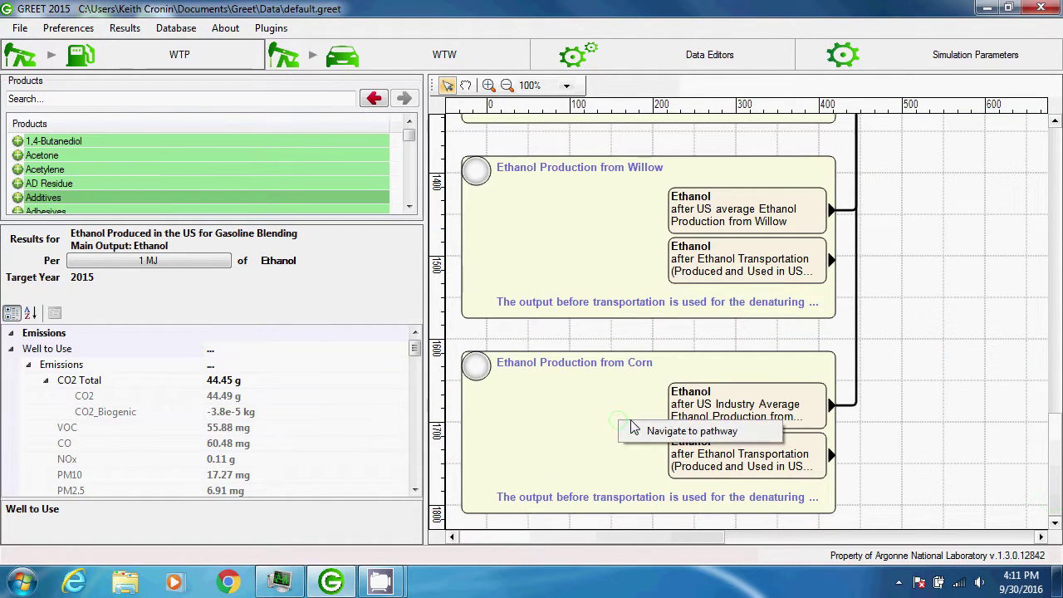
left_click(638, 436)
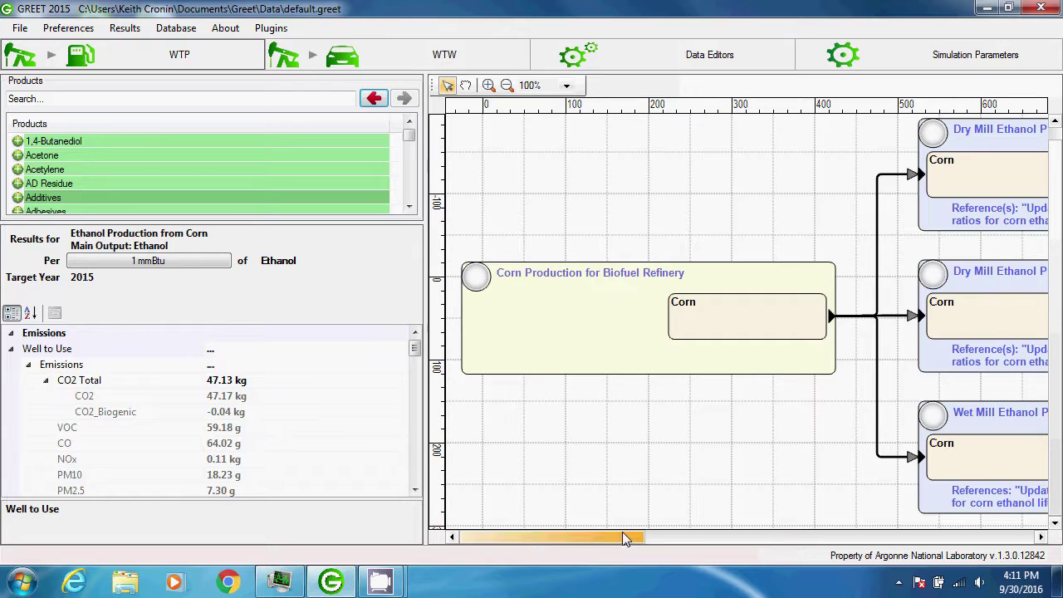
Step: Zoom out to 70% and scroll left to the corn production and dry/wet mill processes
left_click_drag(641, 541, 1015, 548)
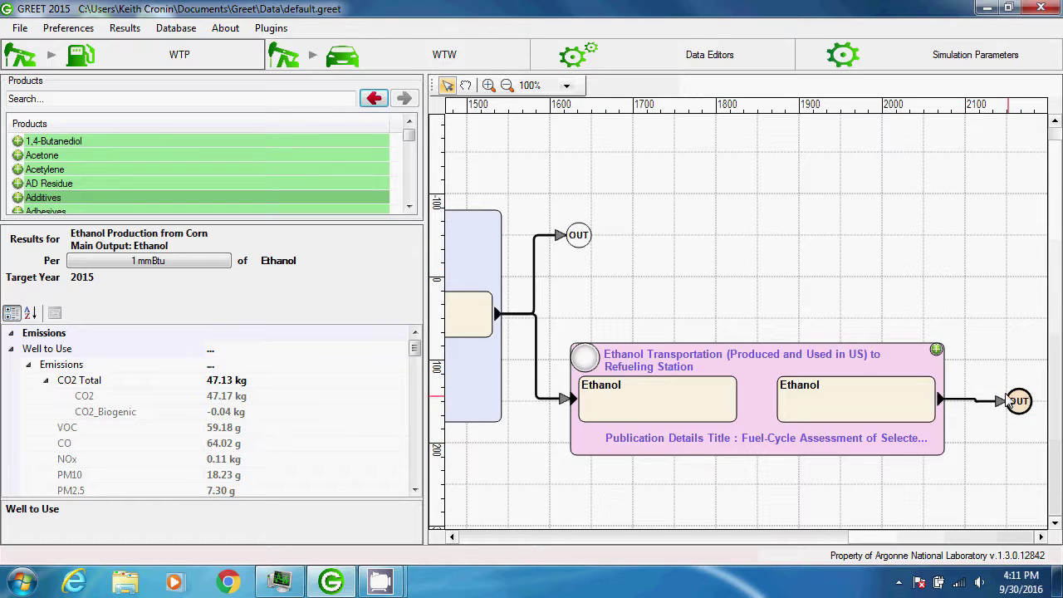
left_click(507, 86)
left_click(507, 86)
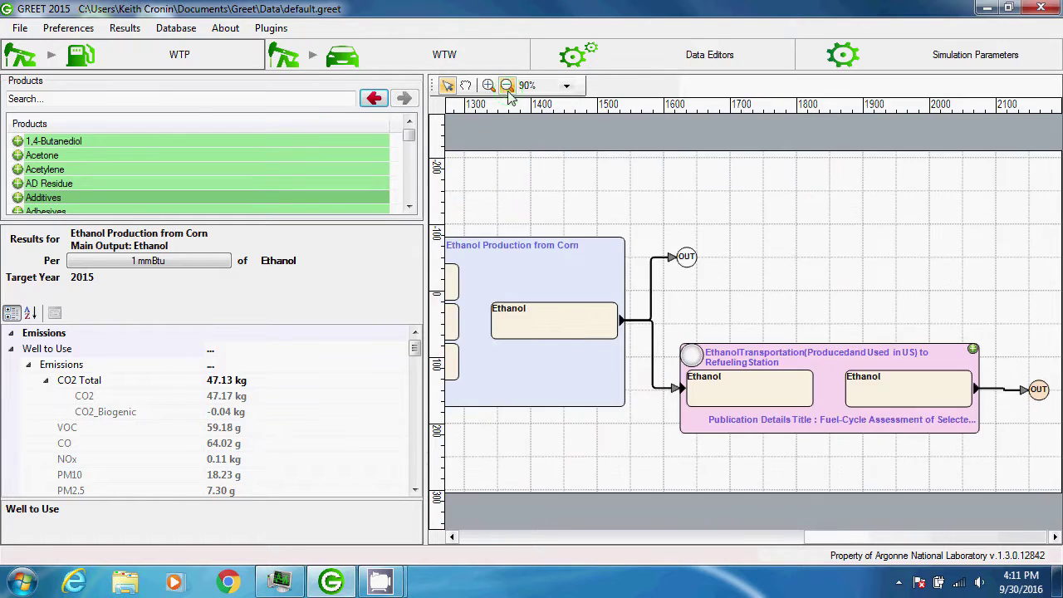
left_click(507, 86)
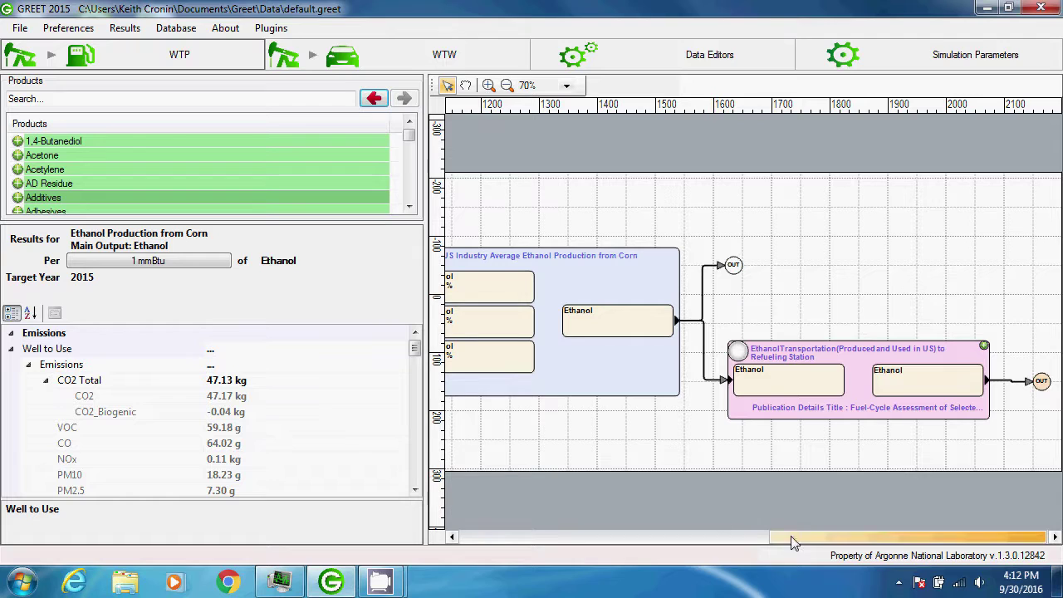
left_click_drag(806, 537, 732, 538)
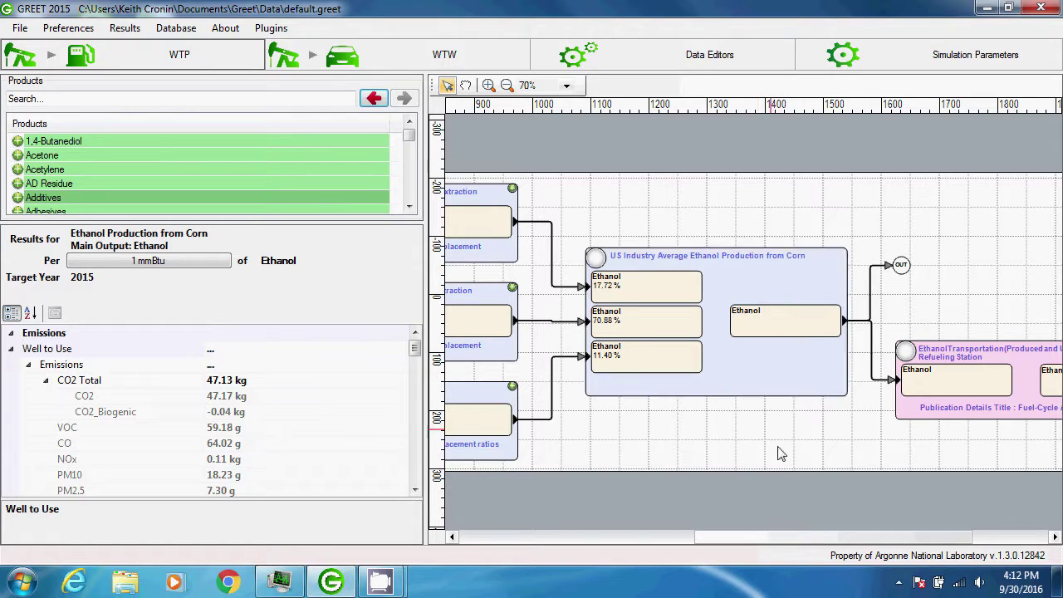
left_click_drag(810, 539, 685, 536)
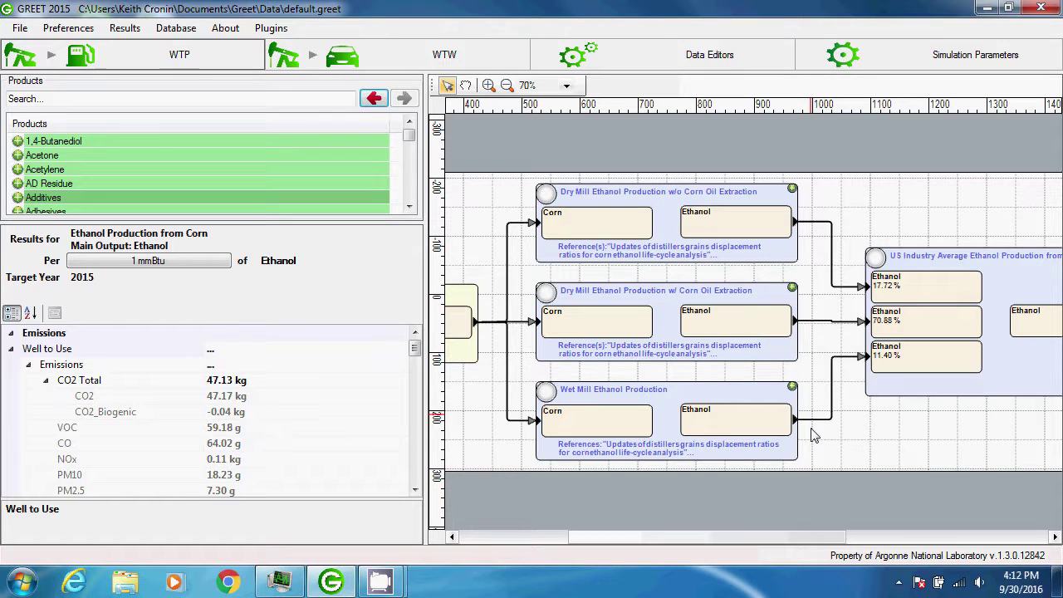
left_click_drag(822, 536, 683, 540)
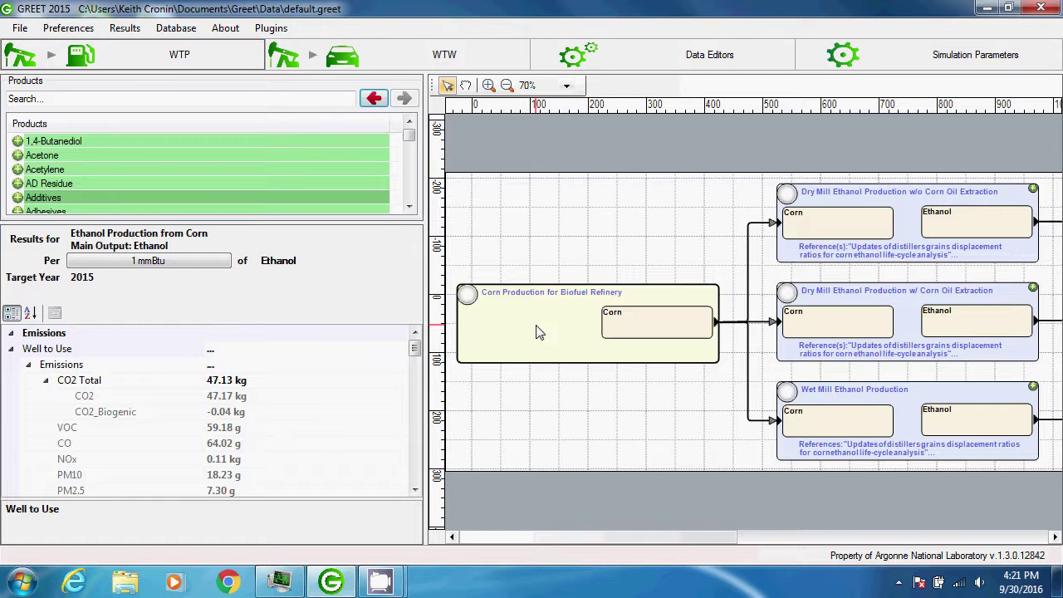
Step: Step back through the viewed pathways to the E85 blending diagram
left_click(374, 99)
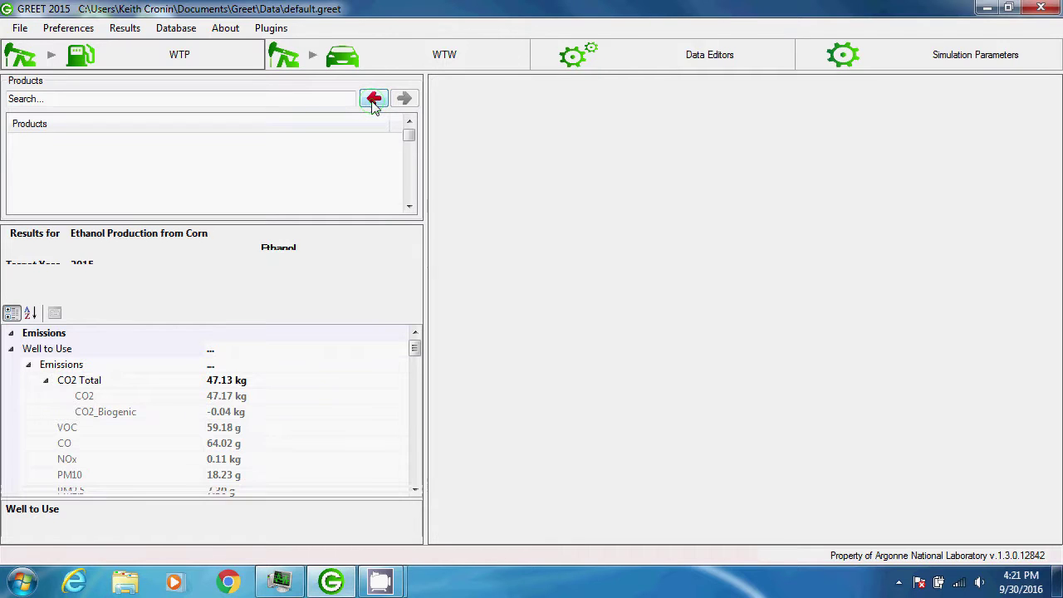
left_click(374, 100)
left_click(374, 100)
left_click(375, 101)
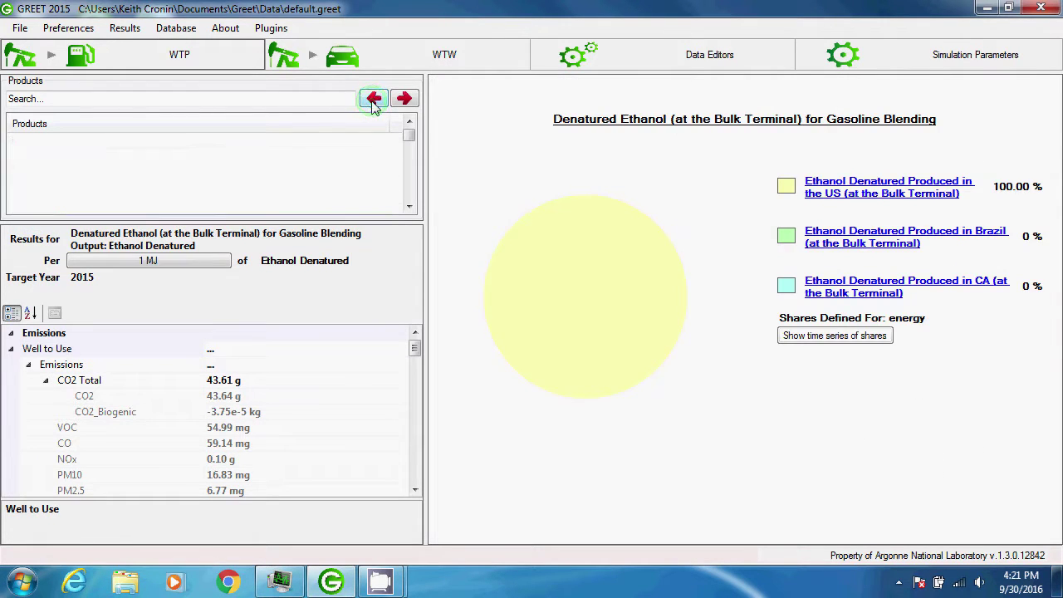
left_click_drag(734, 537, 561, 537)
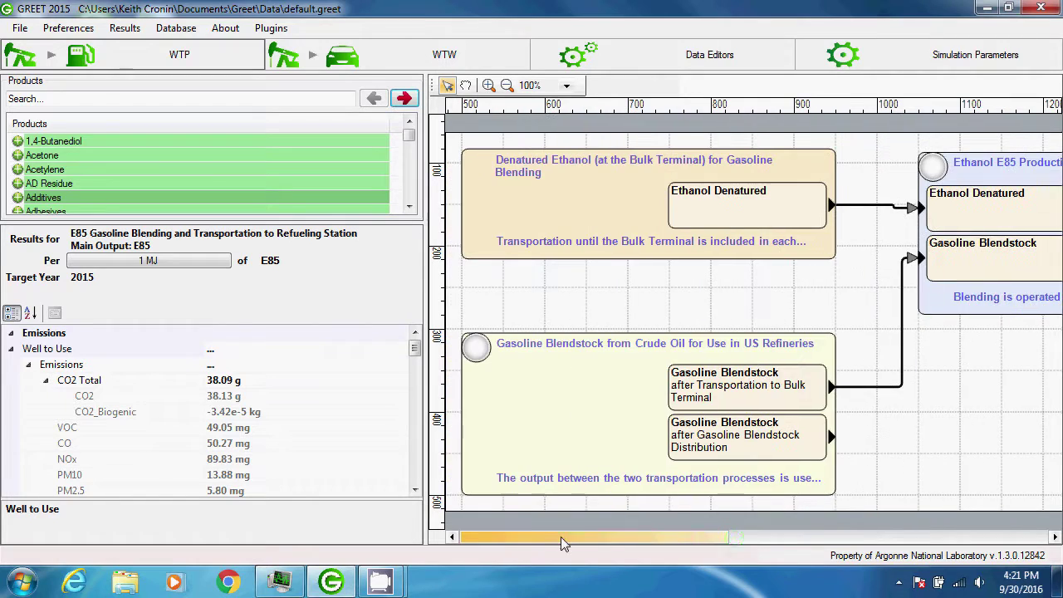
Step: Open the Gasoline Blendstock from Crude Oil pathway (16.43 g CO2/MJ) and zoom out to survey it
right_click(558, 426)
left_click(583, 440)
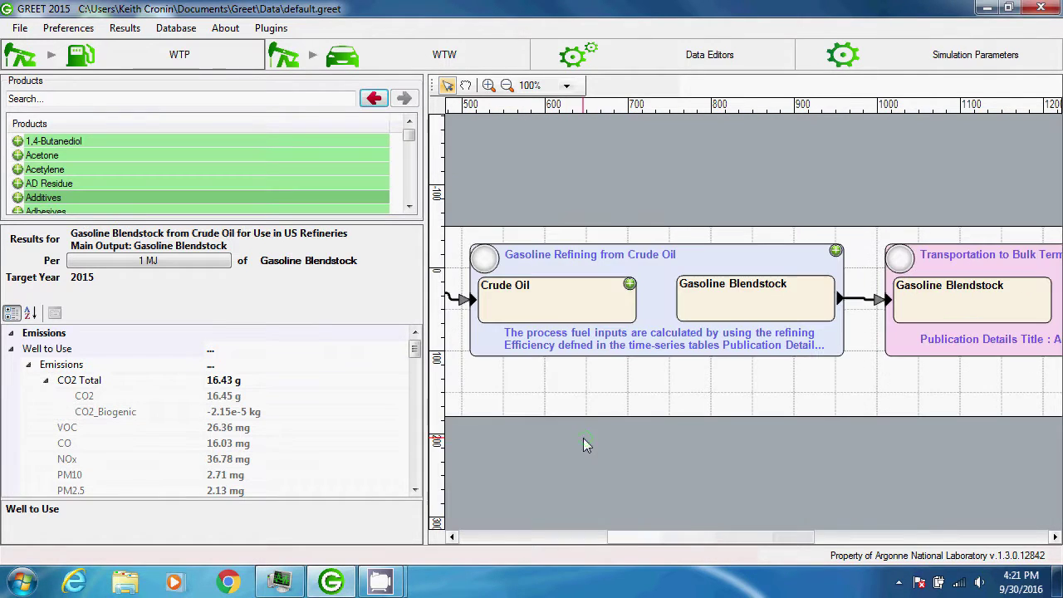
left_click(507, 86)
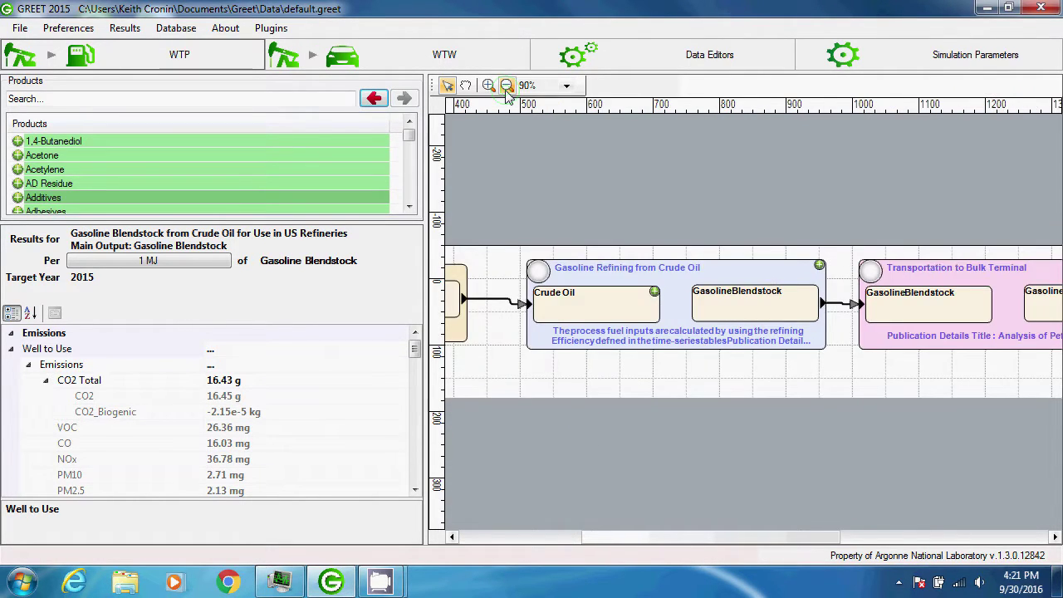
left_click(507, 85)
left_click_drag(790, 536, 1020, 540)
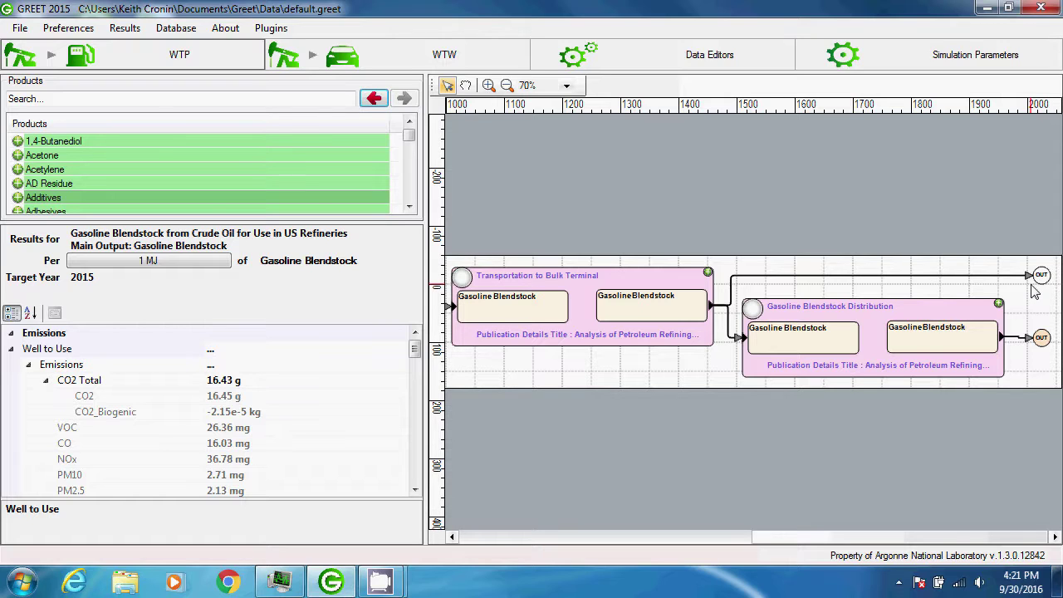
left_click_drag(1005, 538, 902, 534)
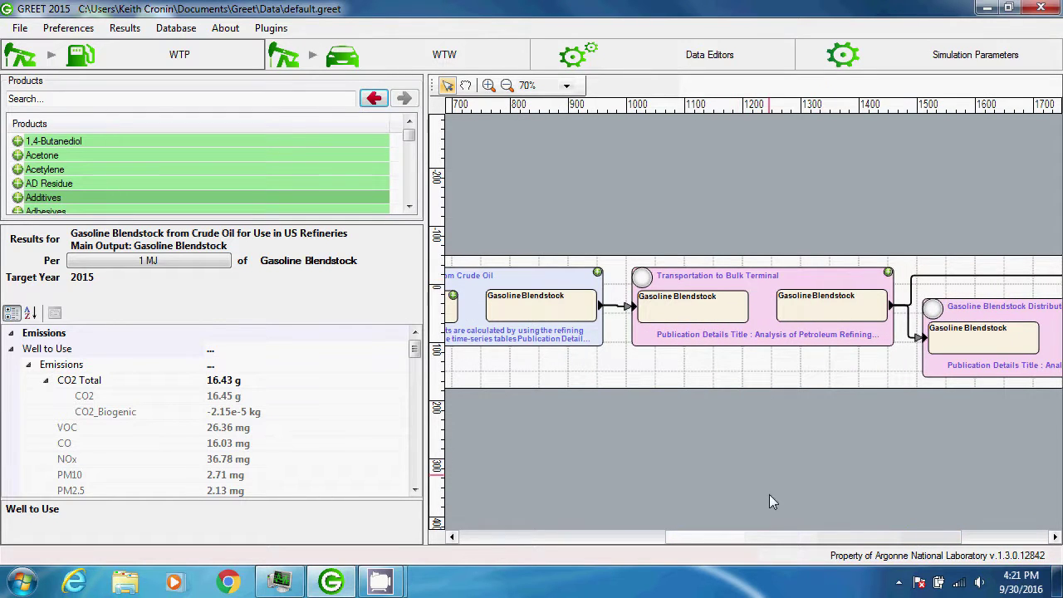
left_click_drag(770, 536, 509, 536)
right_click(503, 312)
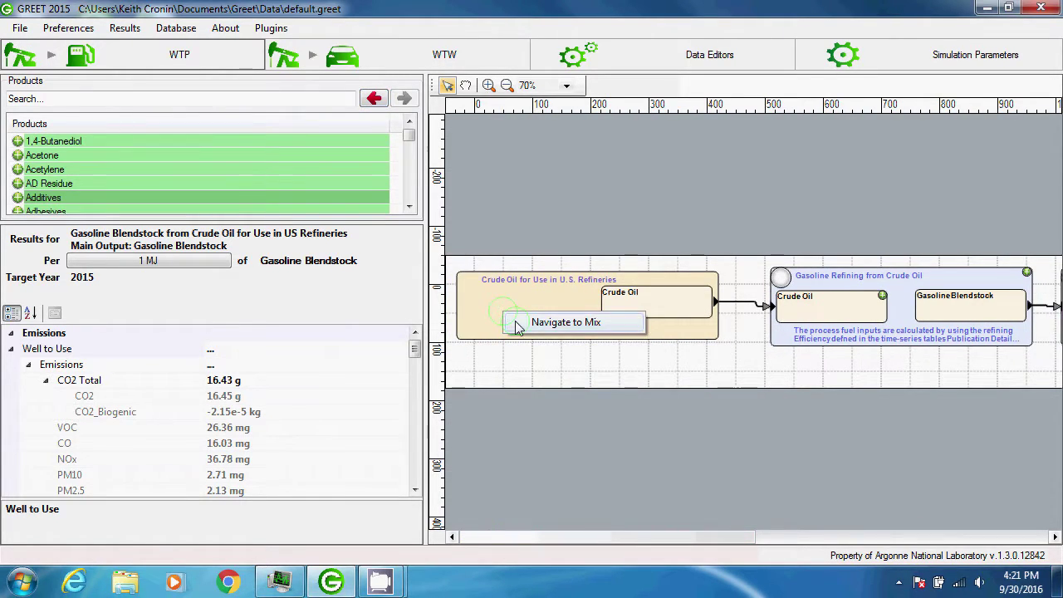
Step: View the Crude Oil for U.S. Refineries mix, then search 'crude oil average' and open that pathway
left_click(515, 323)
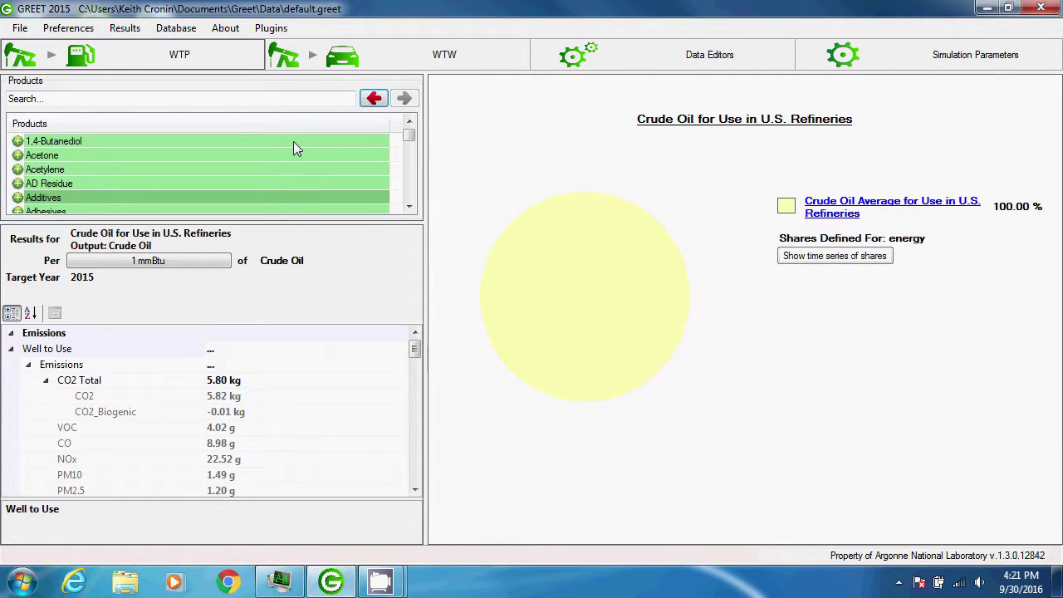
left_click(171, 101)
type("c")
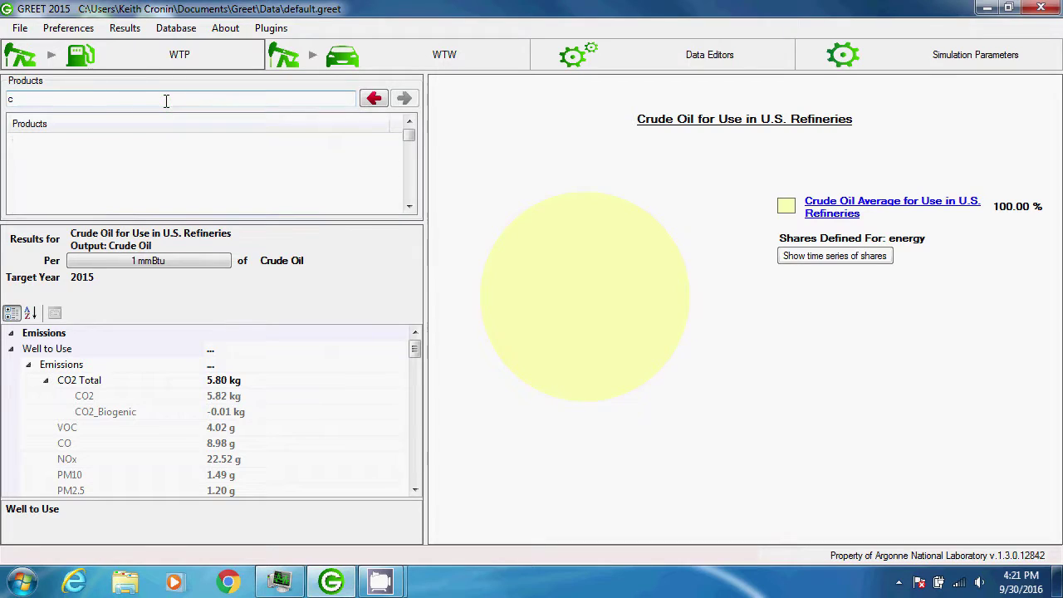
type("rude oil average")
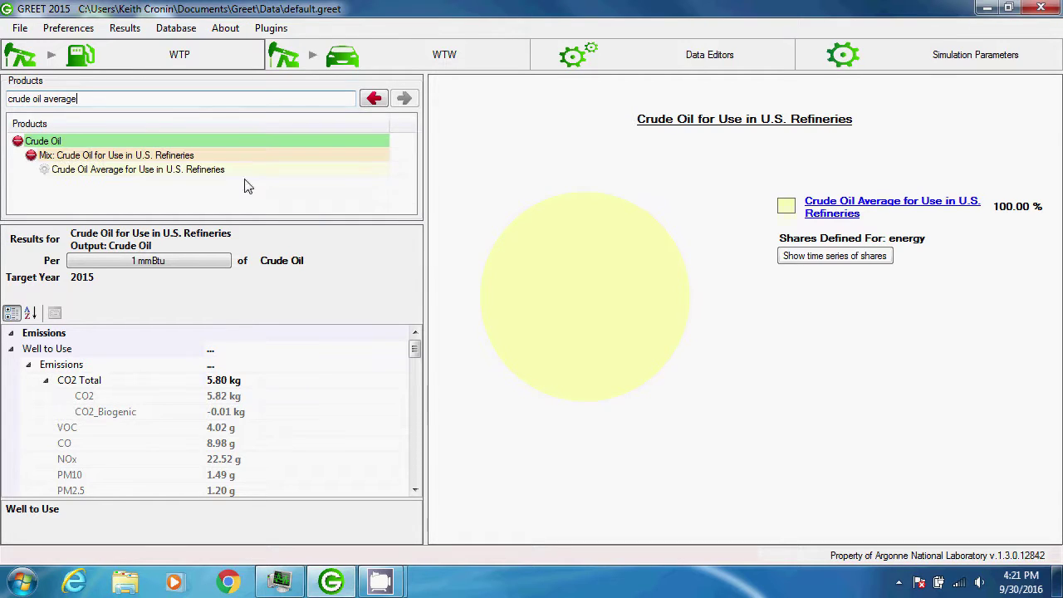
left_click(171, 172)
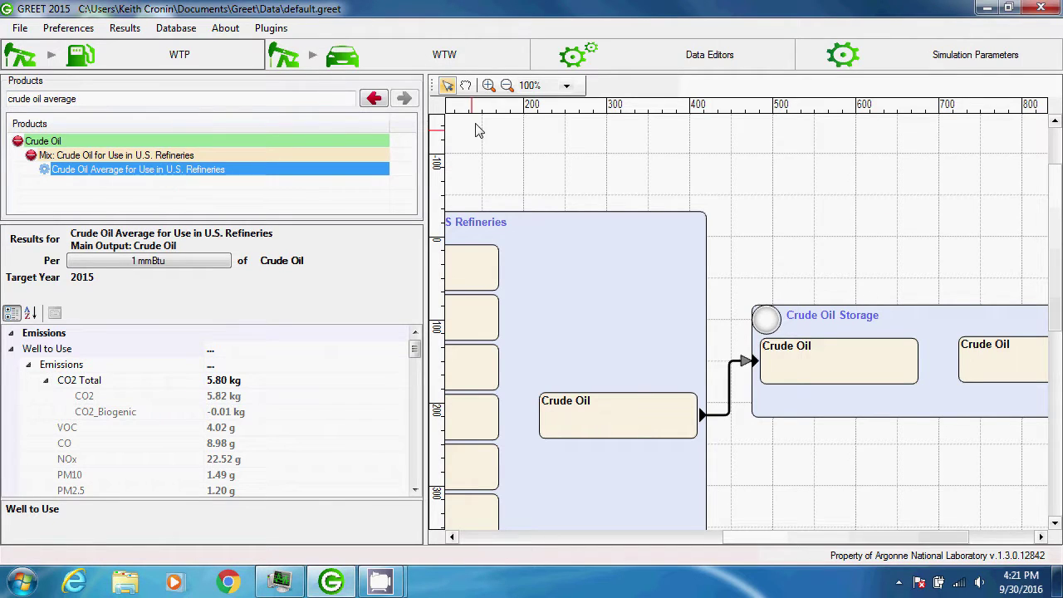
Step: Zoom the Crude Oil Average diagram to 70% and scroll to its upstream crude and oil sands sources
left_click(507, 85)
left_click(507, 86)
left_click(507, 85)
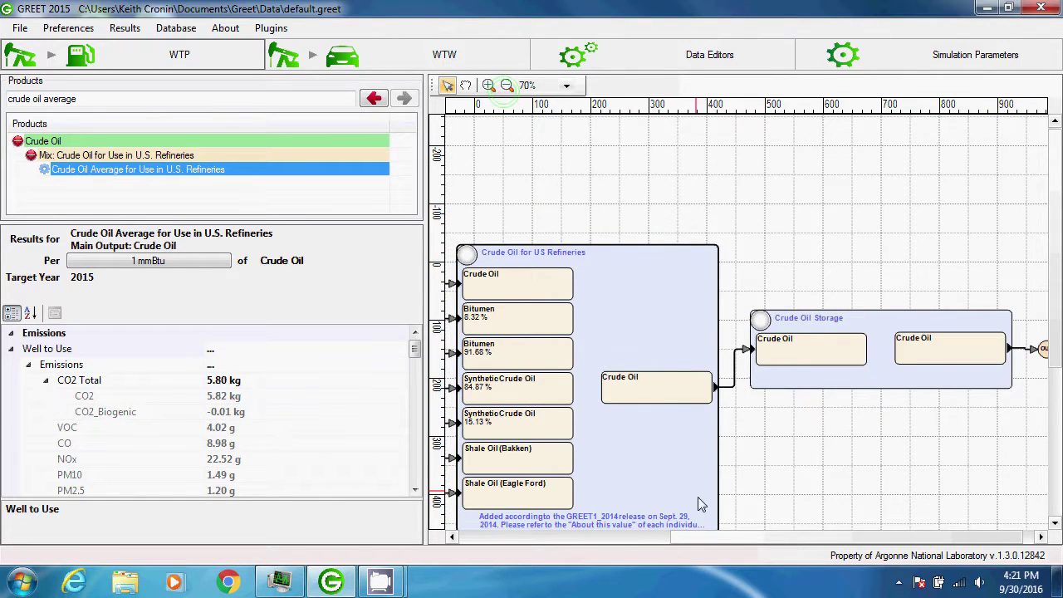
left_click_drag(747, 539, 757, 539)
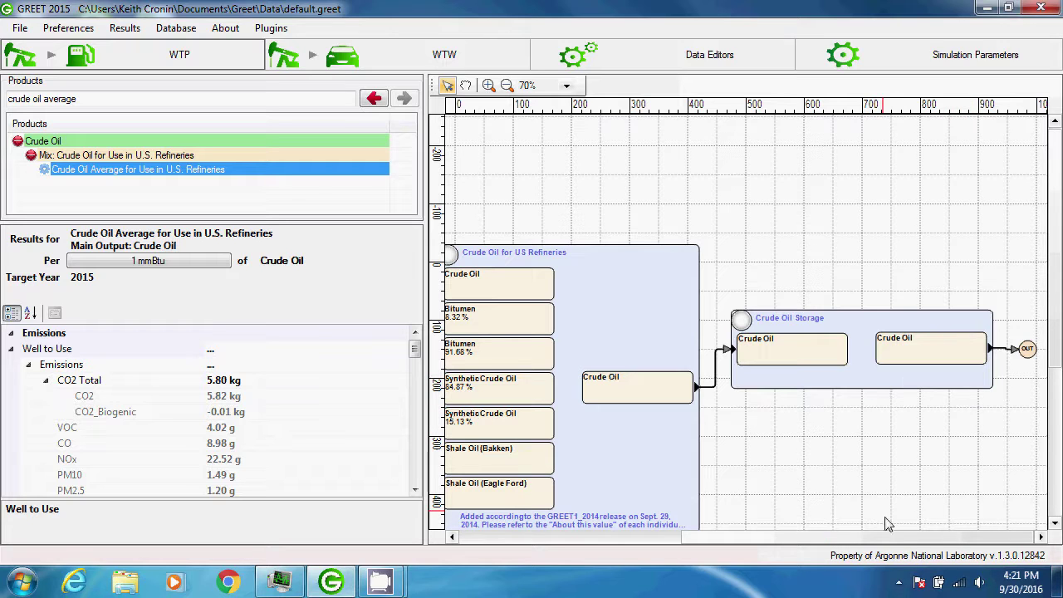
left_click_drag(889, 538, 704, 550)
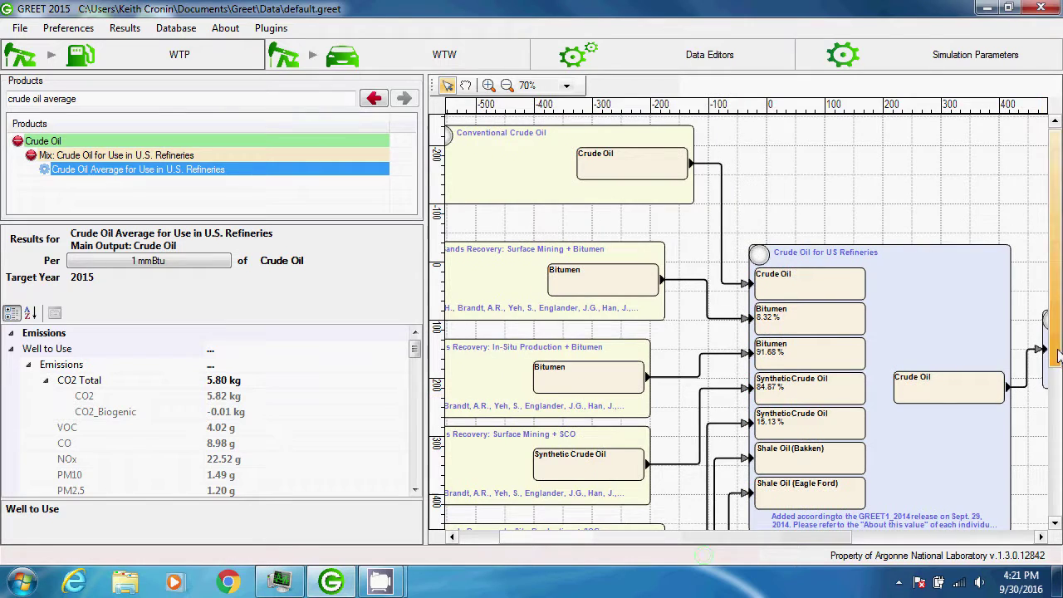
left_click_drag(1059, 356, 1058, 397)
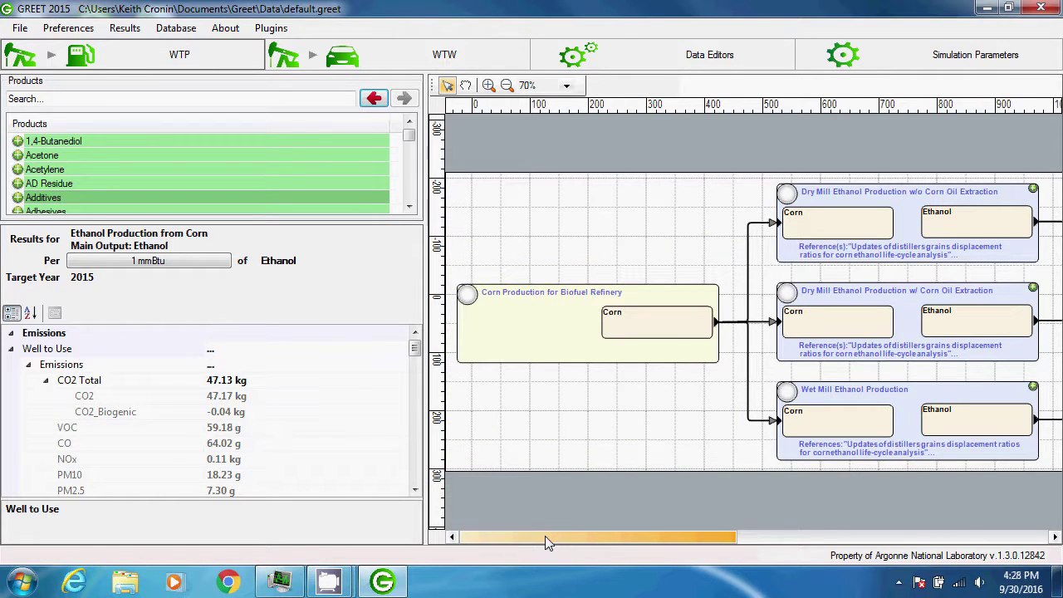
Step: Step back to the Ethanol Produced in the US for Gasoline Blending pathway and scroll its diagram
left_click_drag(545, 537, 805, 542)
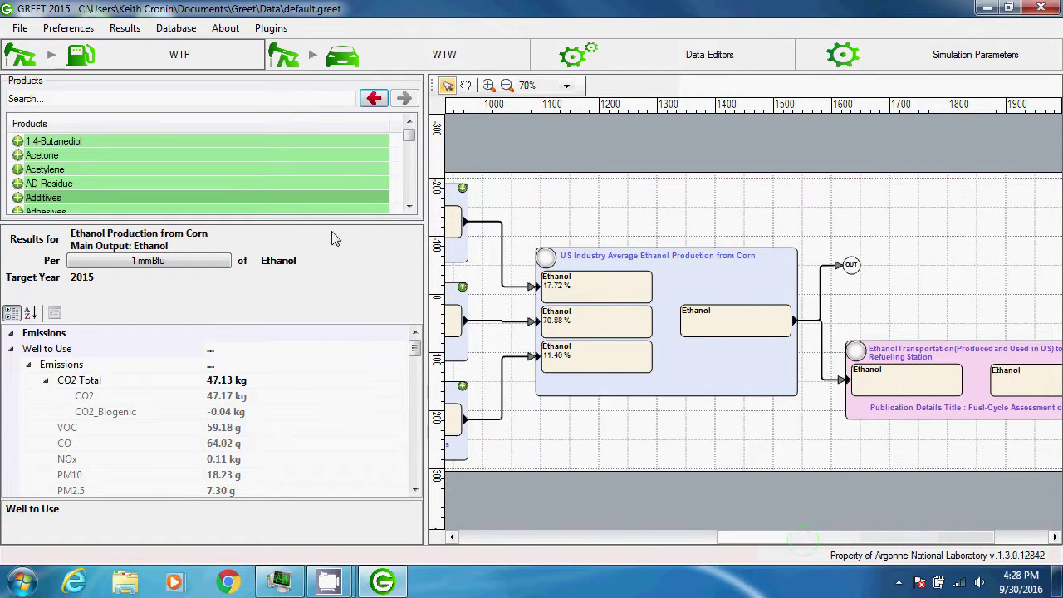
left_click(374, 100)
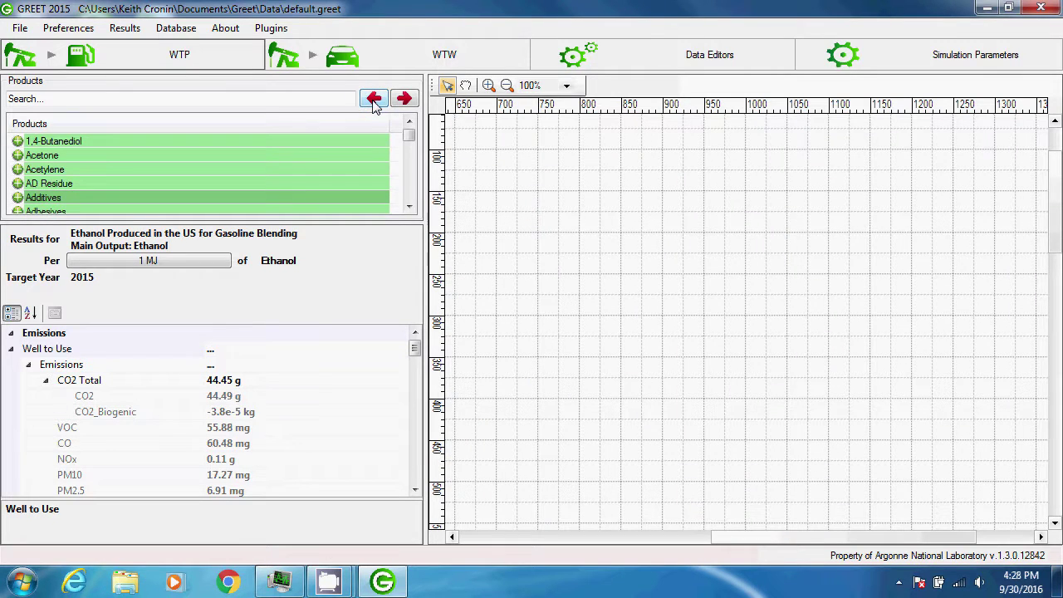
left_click_drag(760, 550, 476, 525)
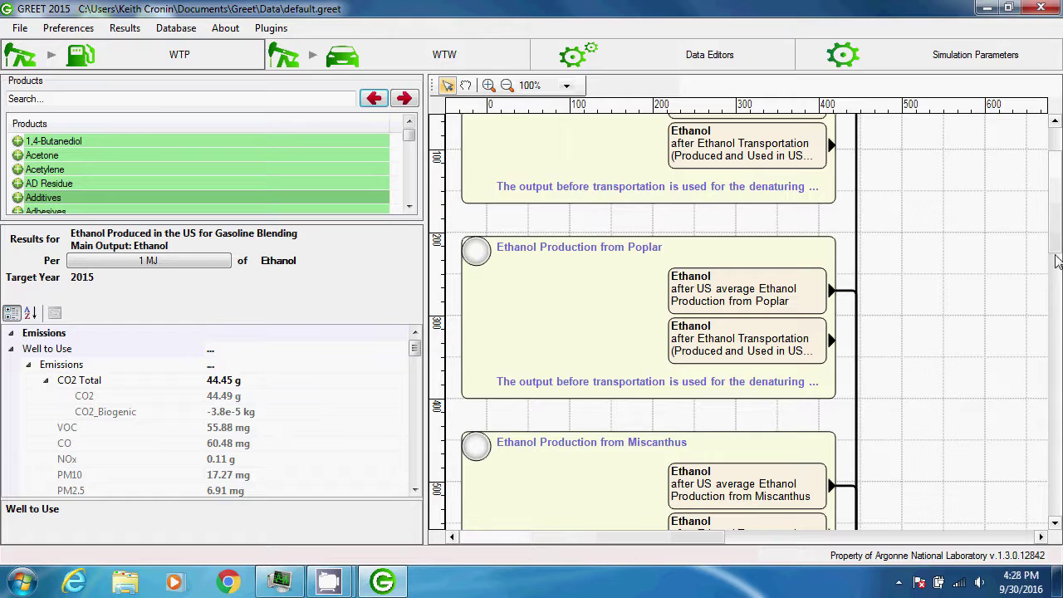
left_click_drag(1057, 261, 992, 487)
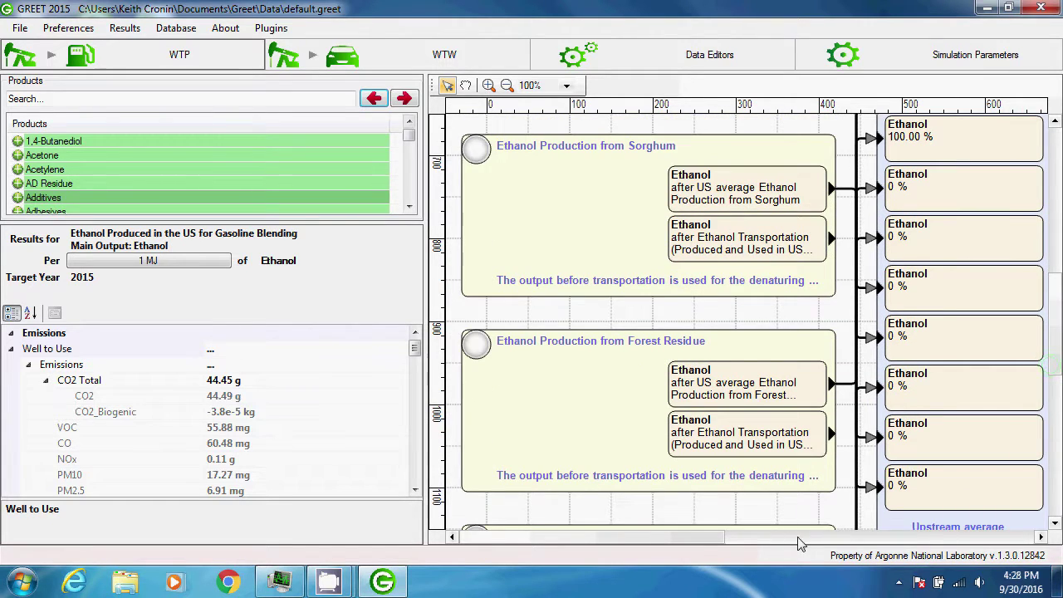
left_click_drag(698, 537, 848, 540)
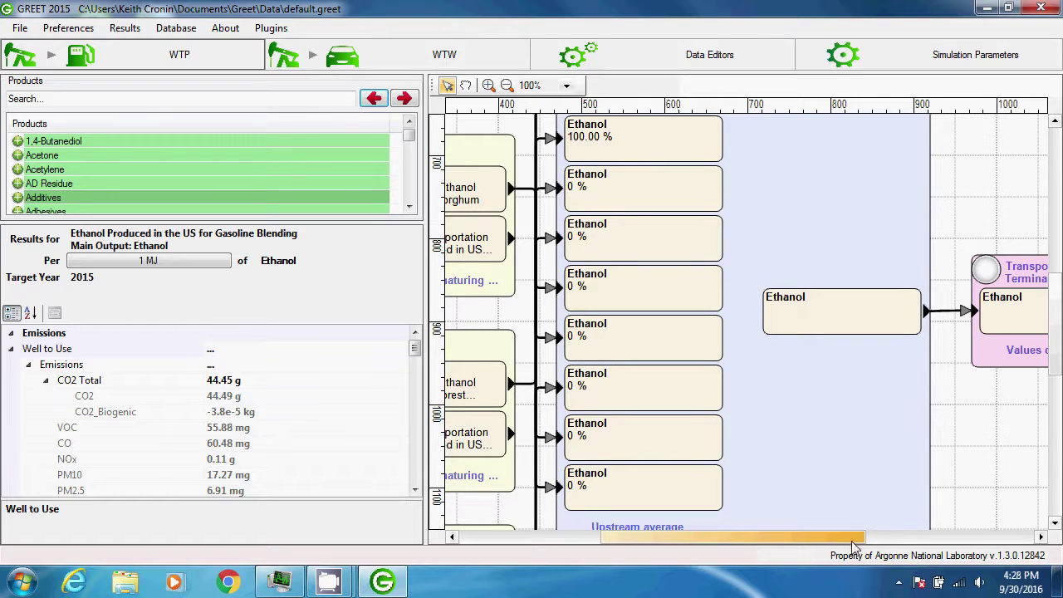
left_click_drag(854, 538, 1022, 542)
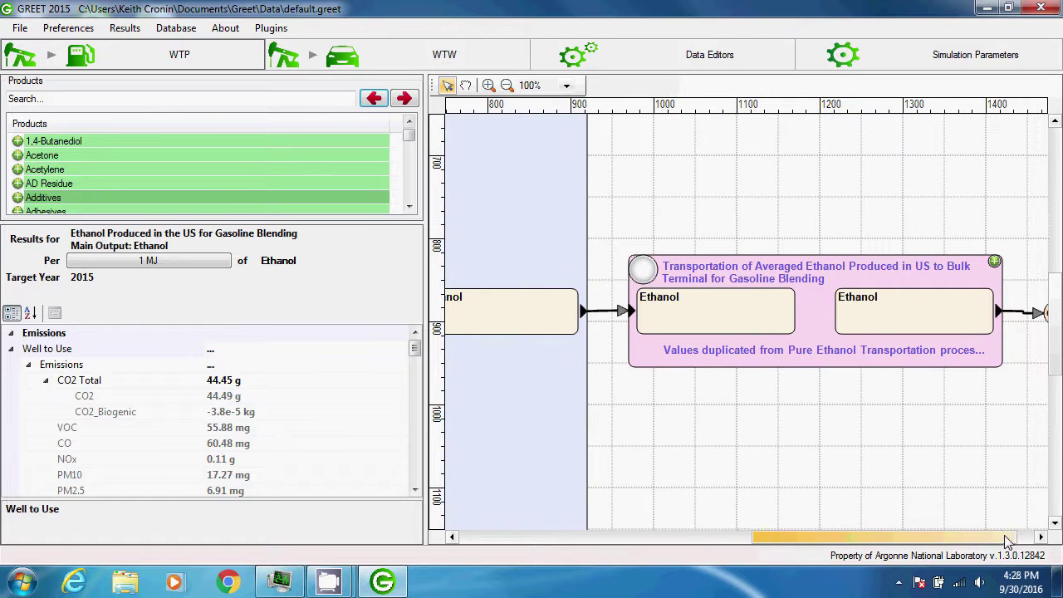
Step: Continue back through the denatured ethanol pathway and shares chart to the E85 diagram
left_click(374, 99)
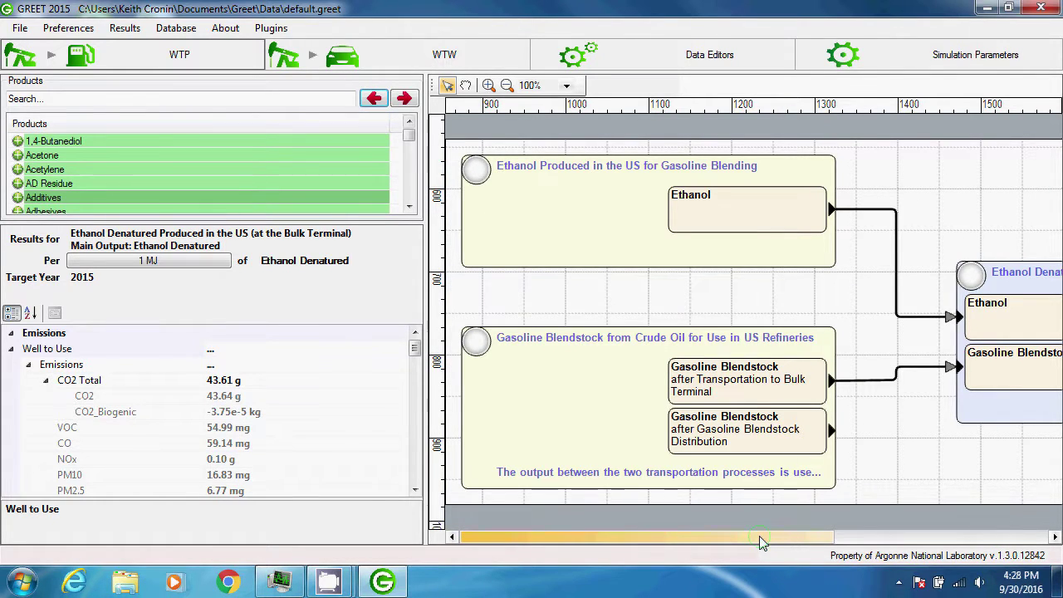
left_click_drag(759, 536, 993, 541)
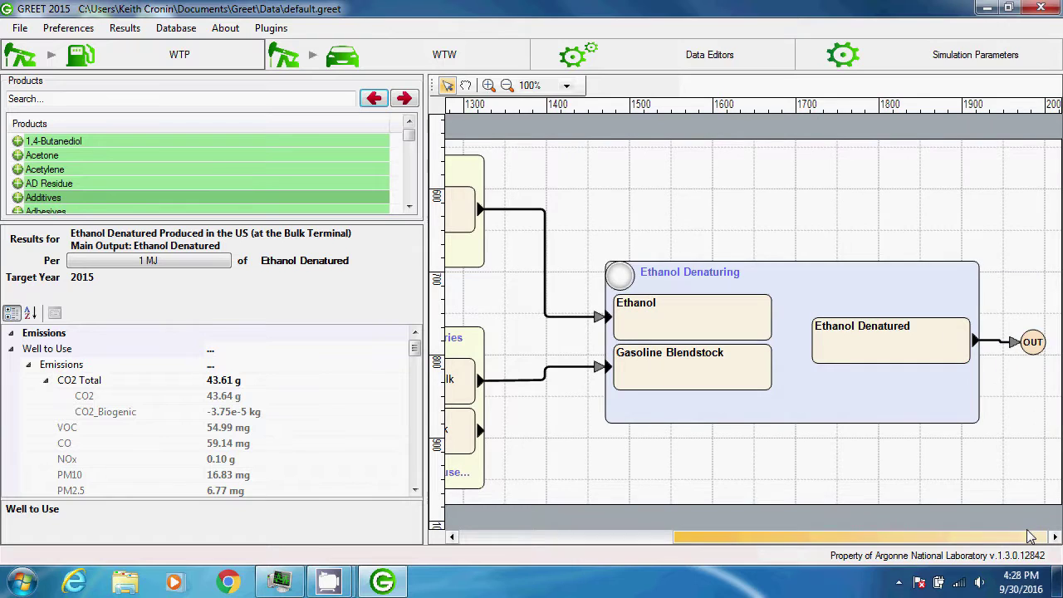
left_click(374, 99)
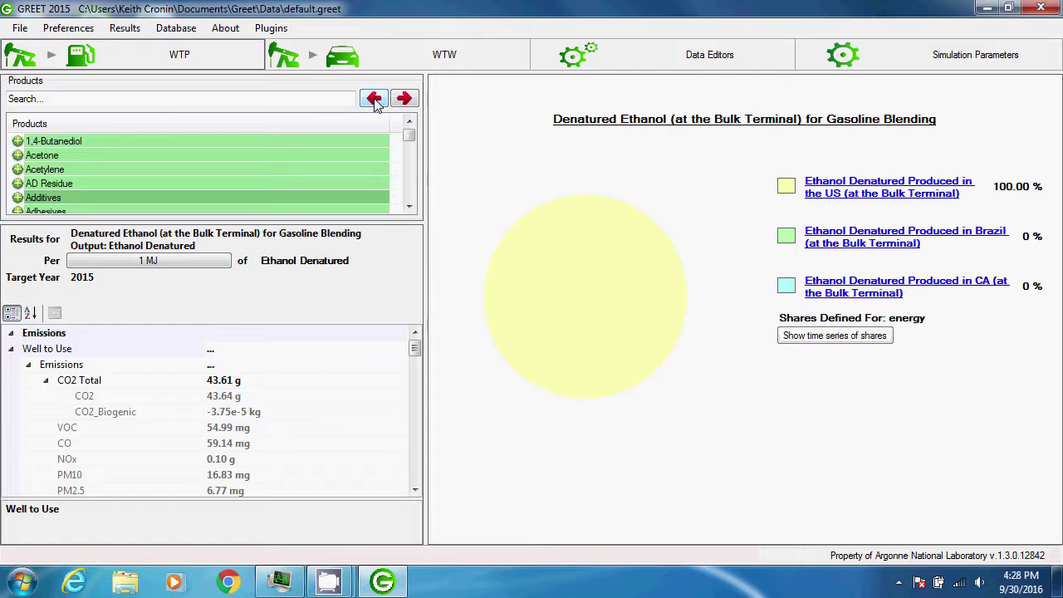
left_click(373, 98)
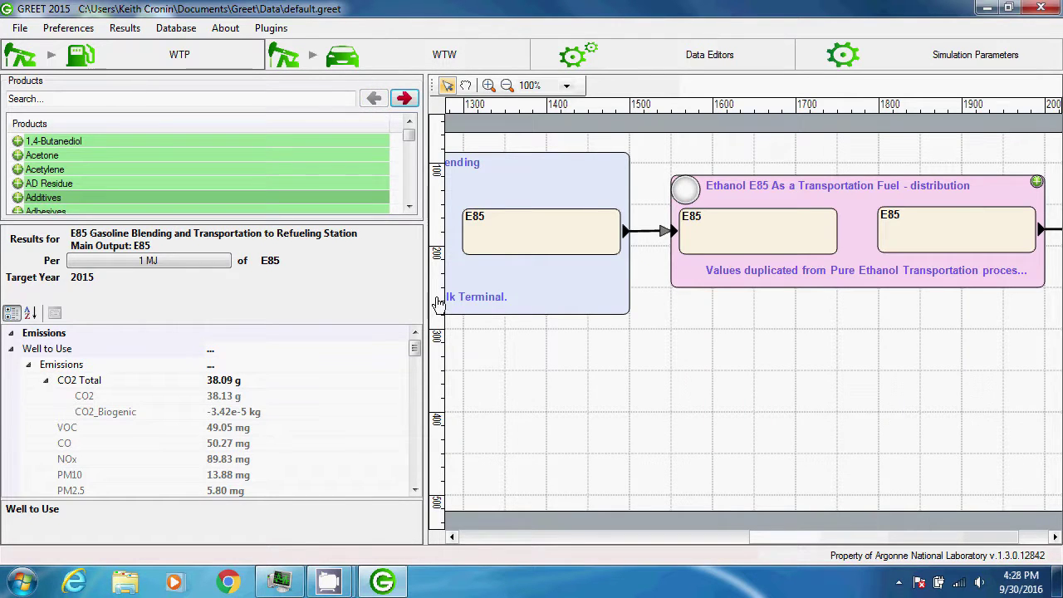
left_click_drag(758, 540, 455, 541)
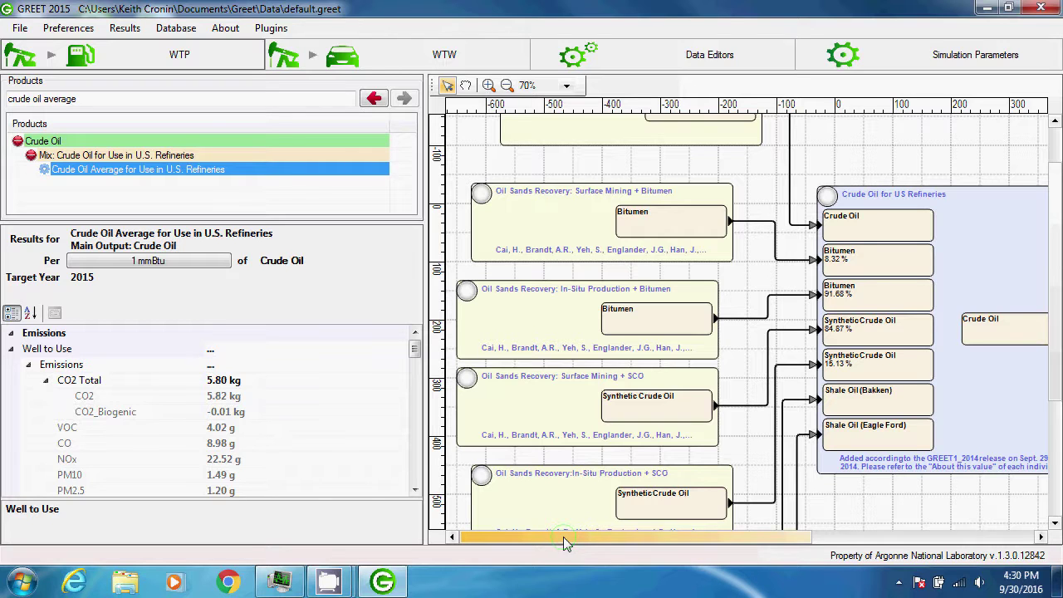
left_click_drag(564, 537, 798, 540)
left_click(374, 98)
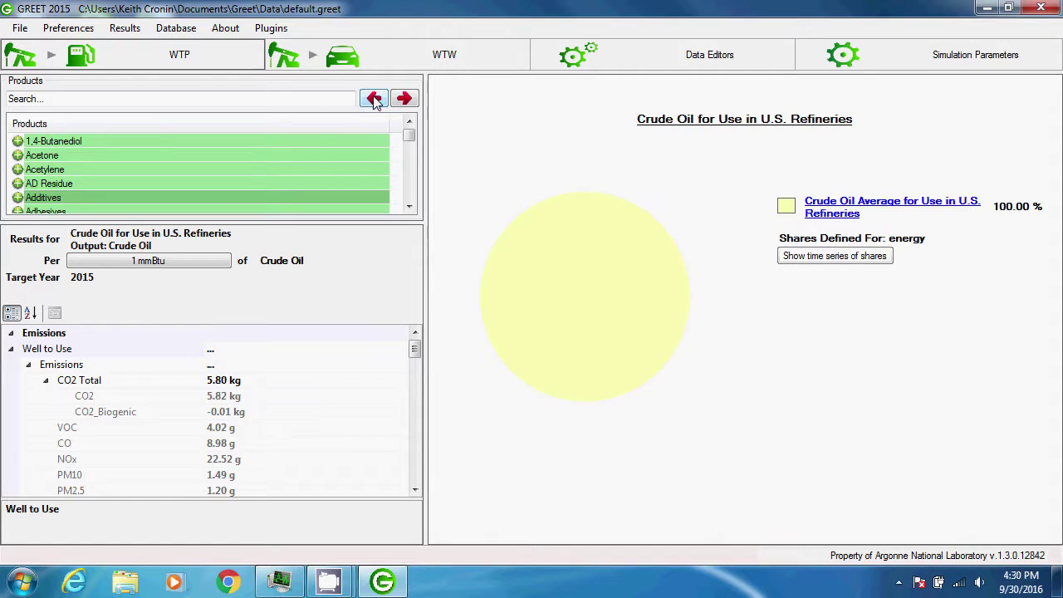
left_click(374, 98)
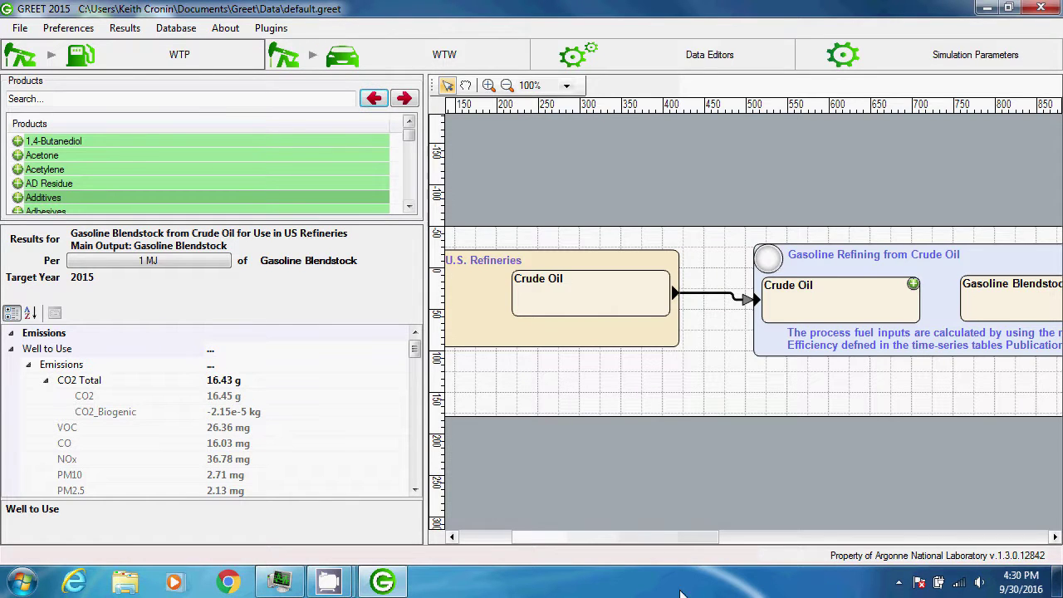
left_click_drag(679, 550, 907, 536)
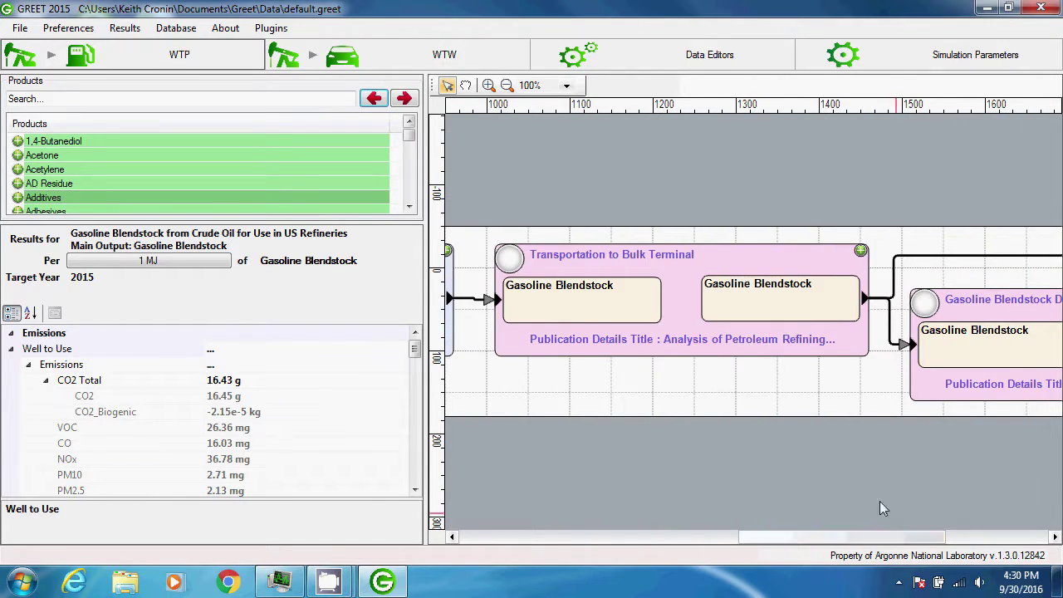
left_click(374, 100)
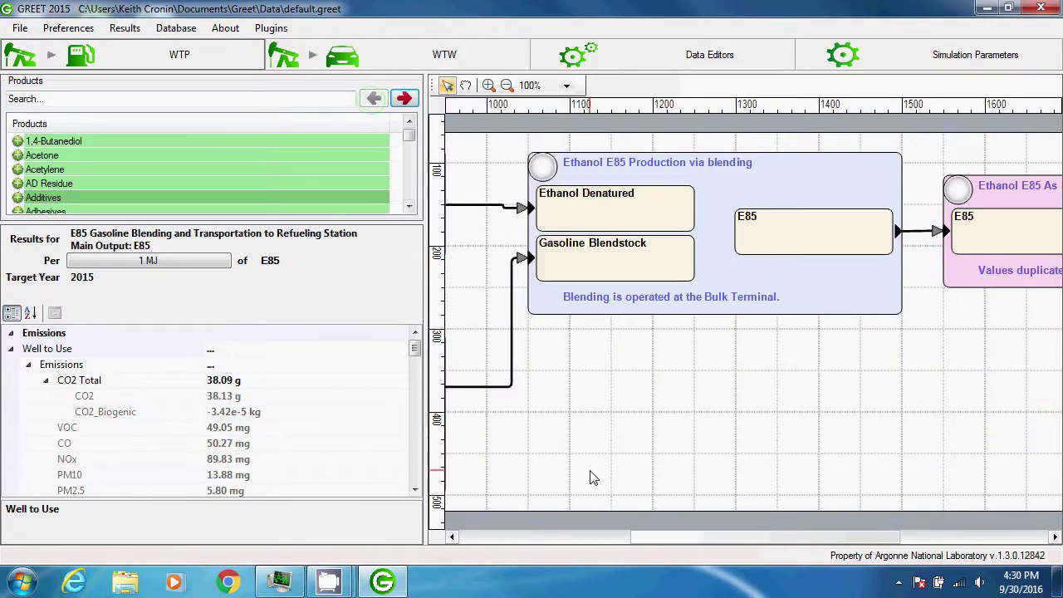
left_click_drag(683, 531, 673, 538)
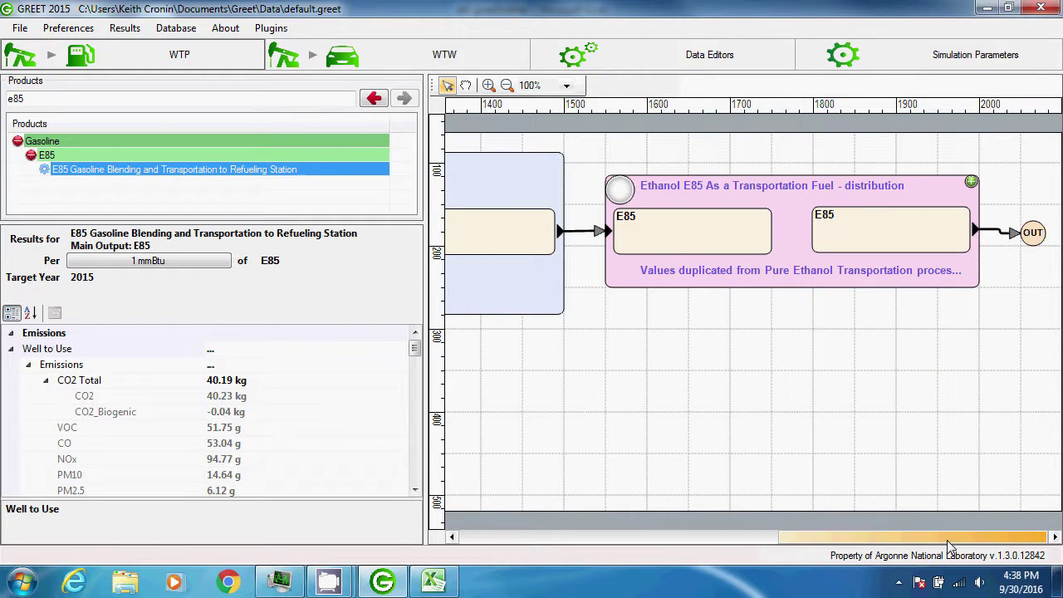
Step: Copy all E85 result values and paste them at A20 of the E85 Blend Transport sheet
right_click(317, 414)
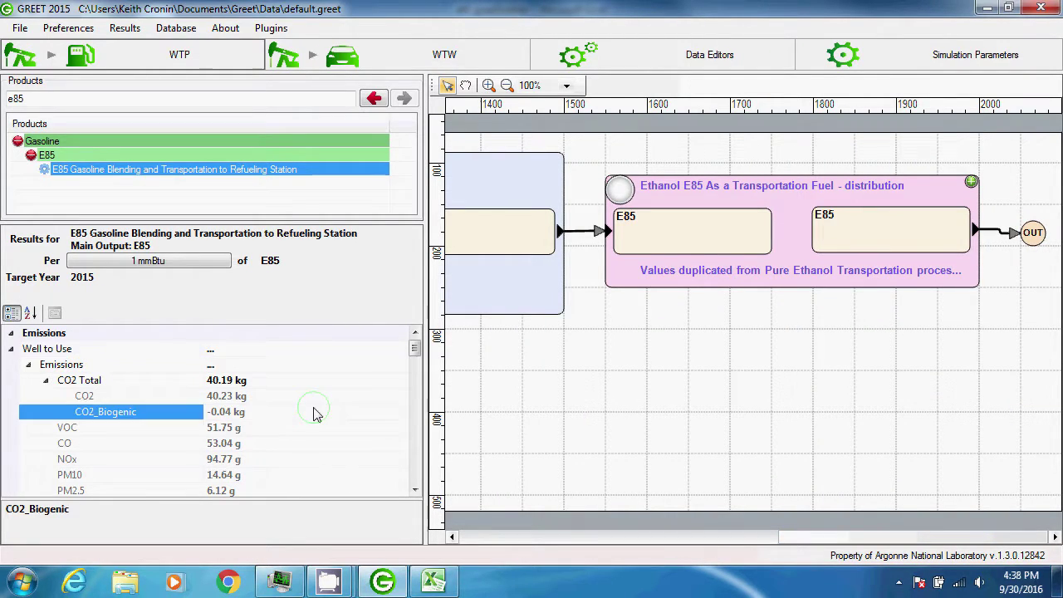
left_click(332, 456)
left_click(432, 582)
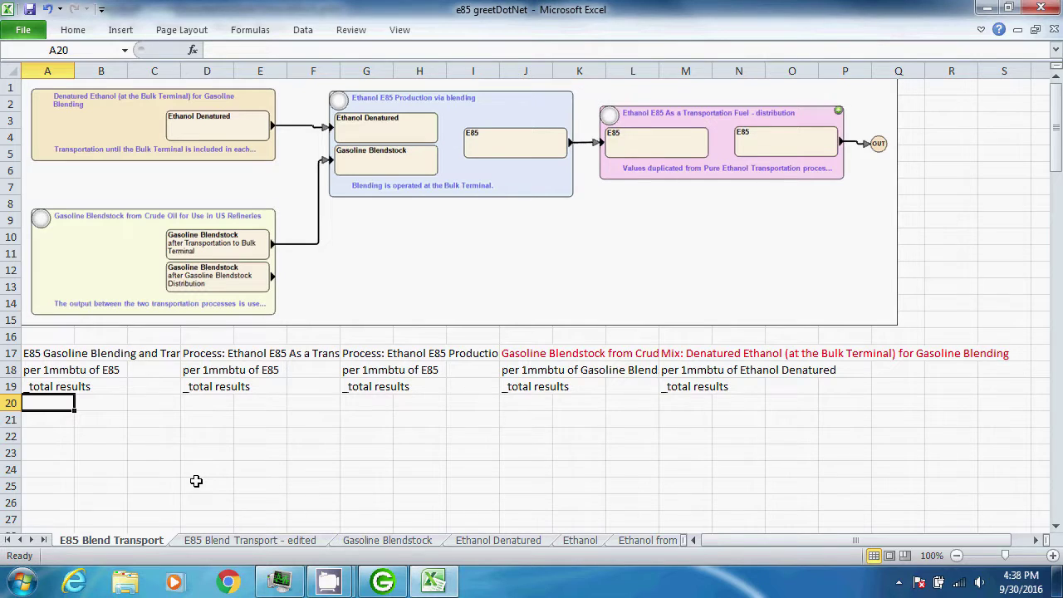
key("ctrl+v")
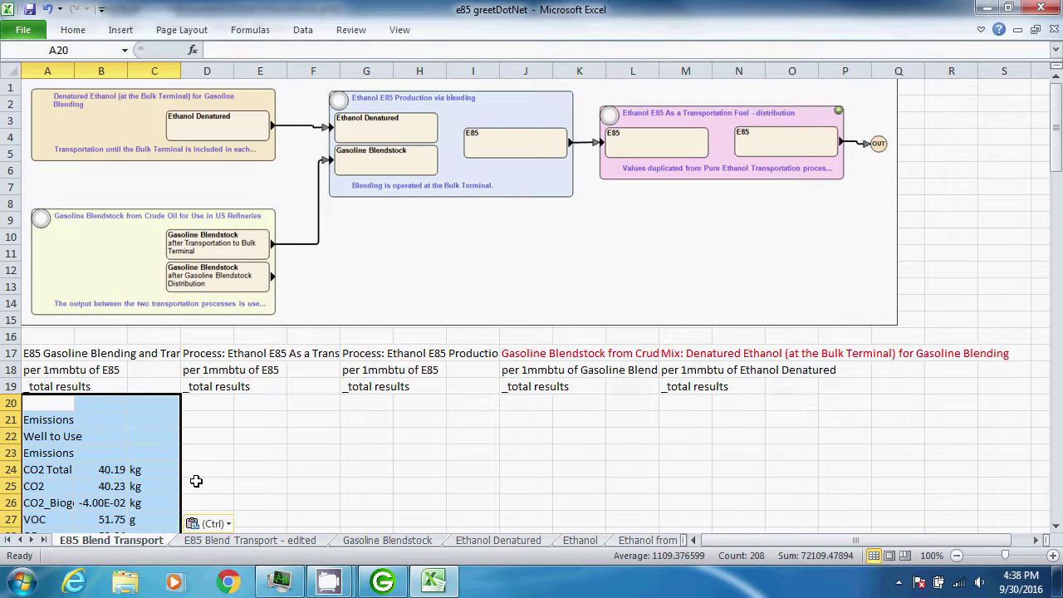
left_click(391, 582)
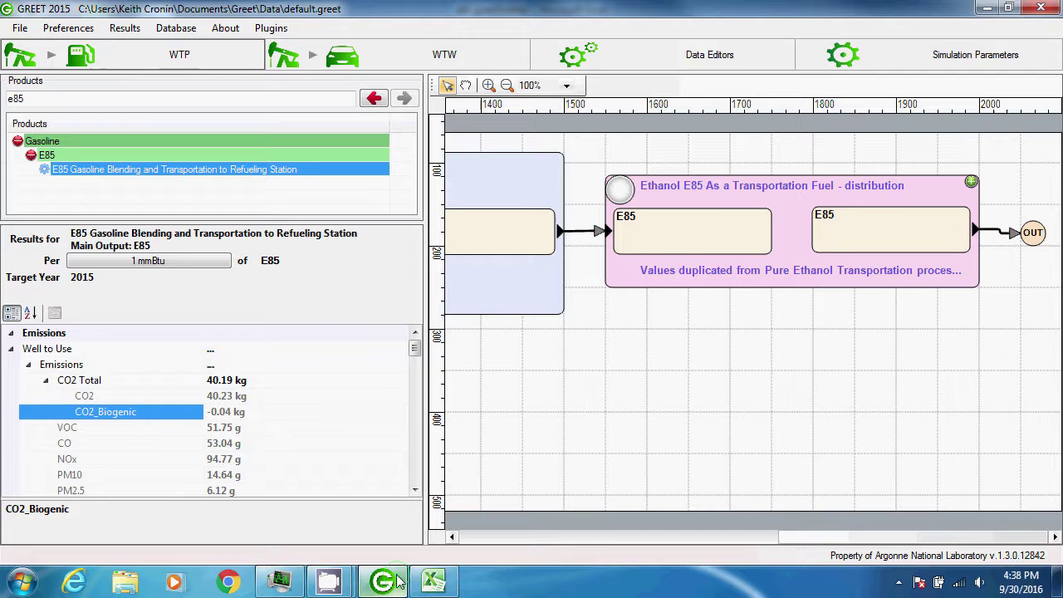
Step: Copy all E85 distribution process results from GREET into cell D20 of the workbook
left_click(984, 258)
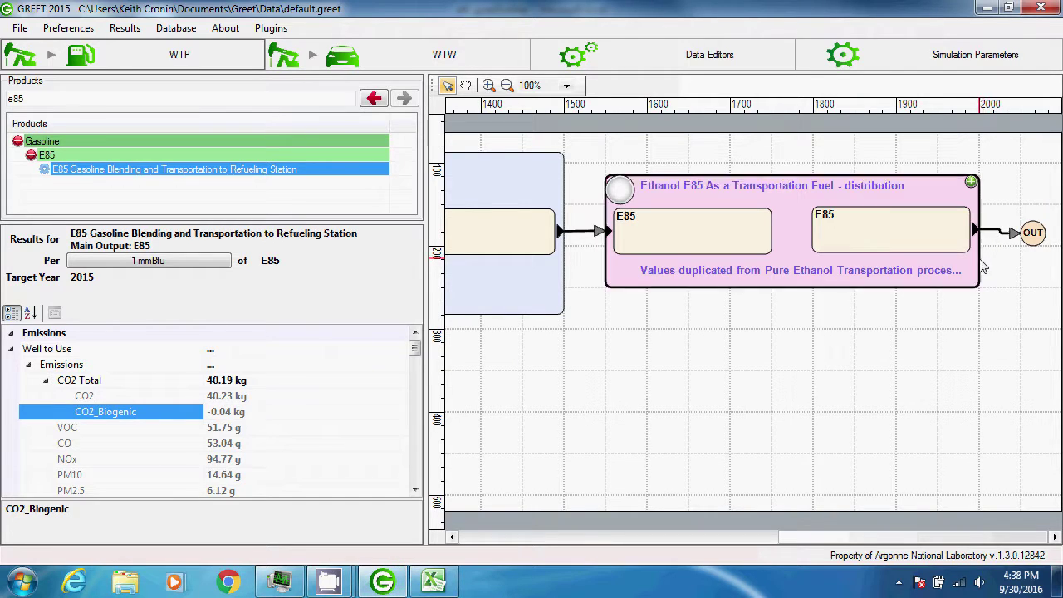
right_click(323, 429)
left_click(353, 474)
left_click(433, 581)
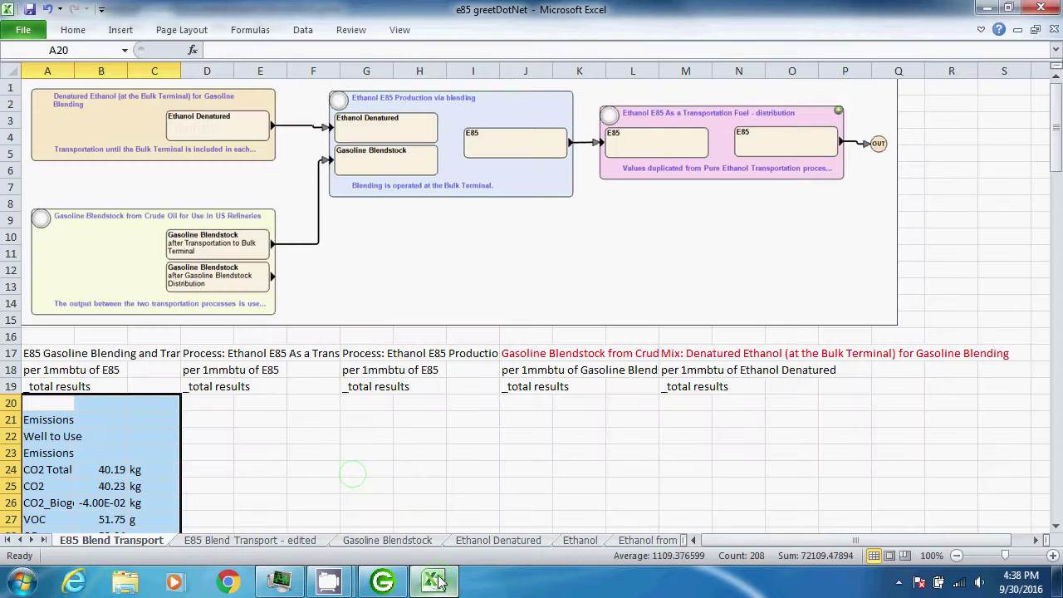
left_click(216, 402)
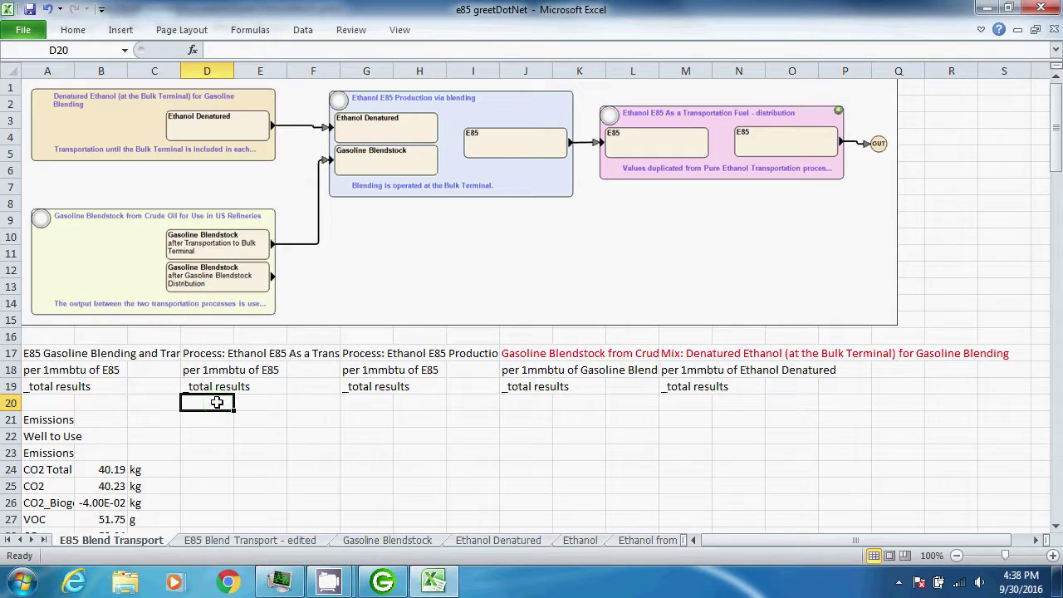
key("ctrl+v")
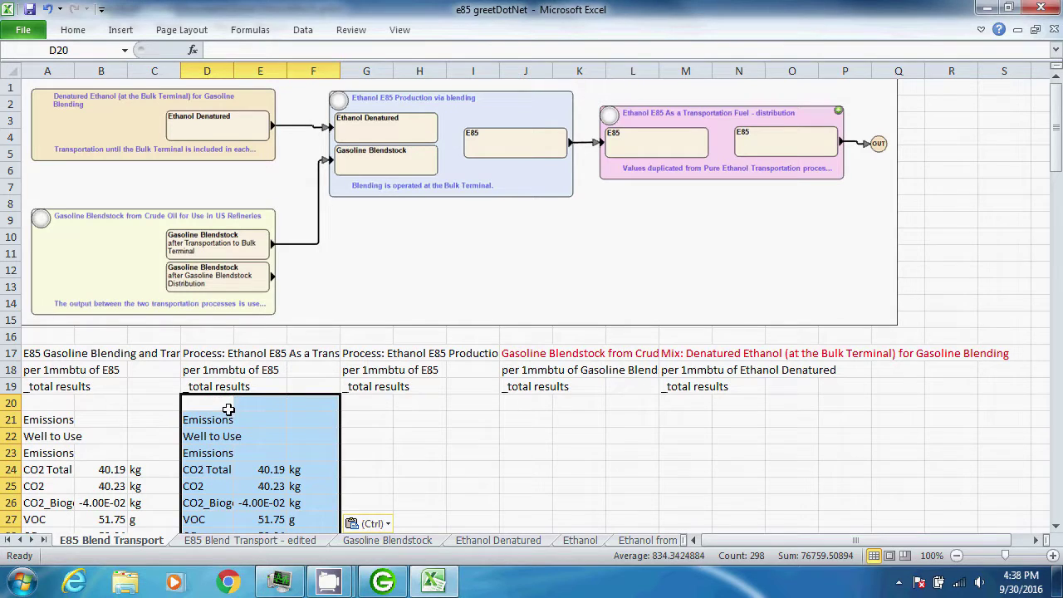
Step: Paste all E85 blending process result values into cell G20
left_click(370, 412)
left_click(383, 580)
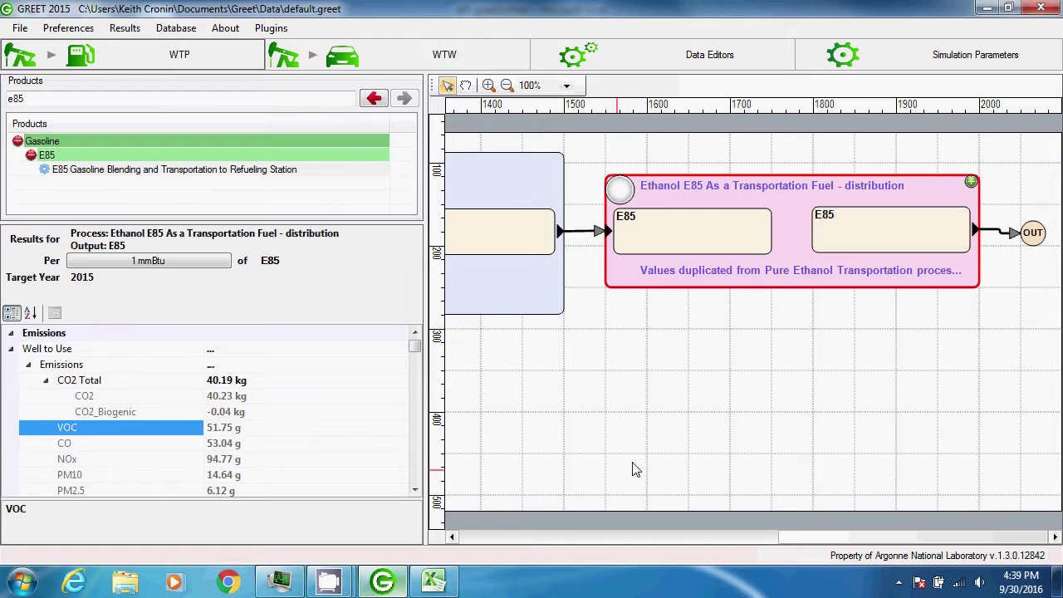
left_click(563, 281)
right_click(280, 429)
left_click(345, 480)
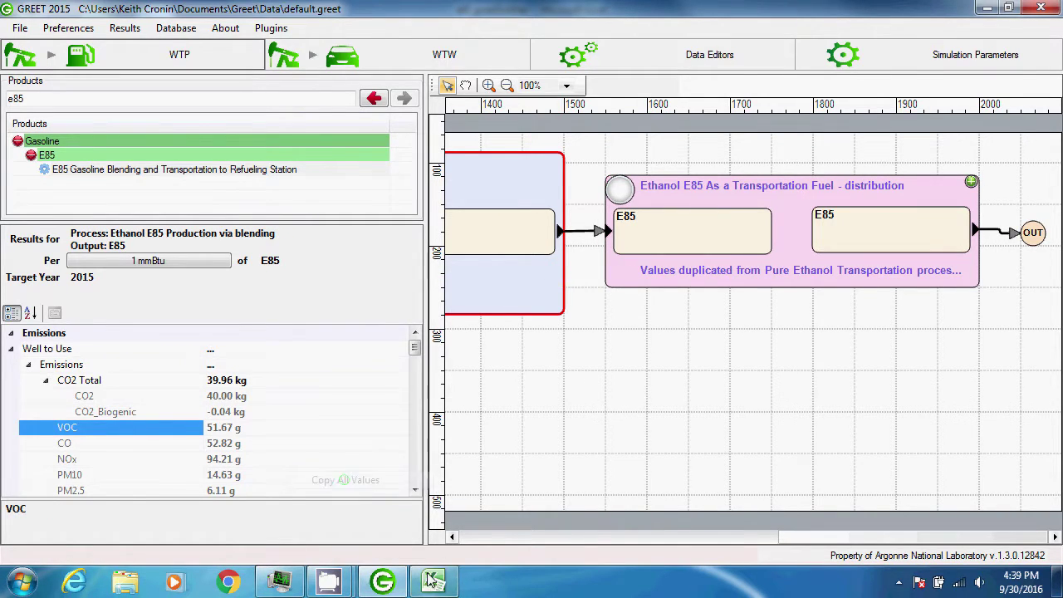
left_click(432, 581)
key("ctrl+v")
Step: Paste all Gasoline Blendstock process result values into cell J20
left_click(527, 402)
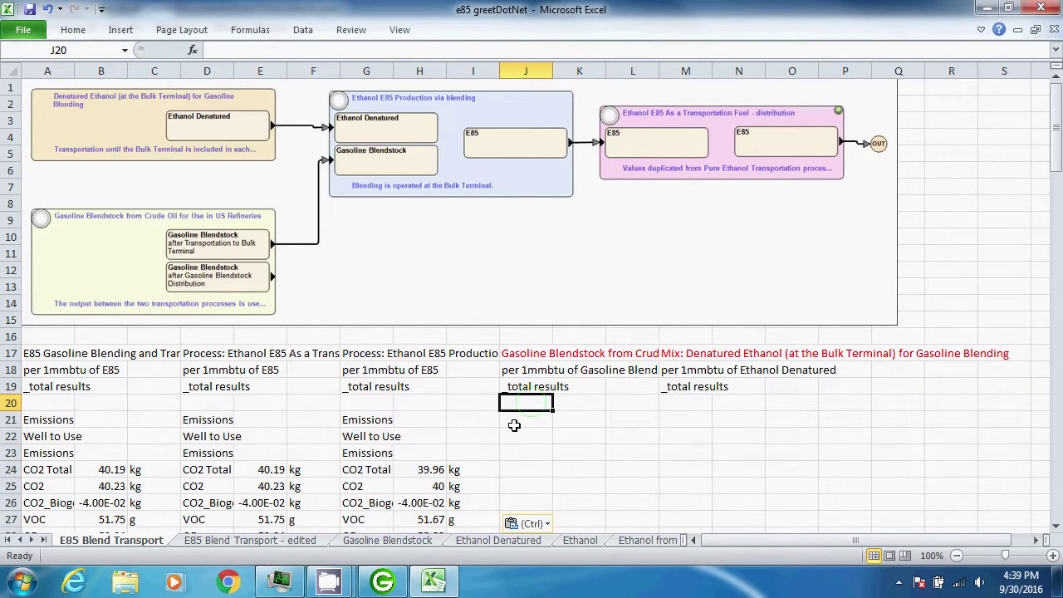
left_click(382, 581)
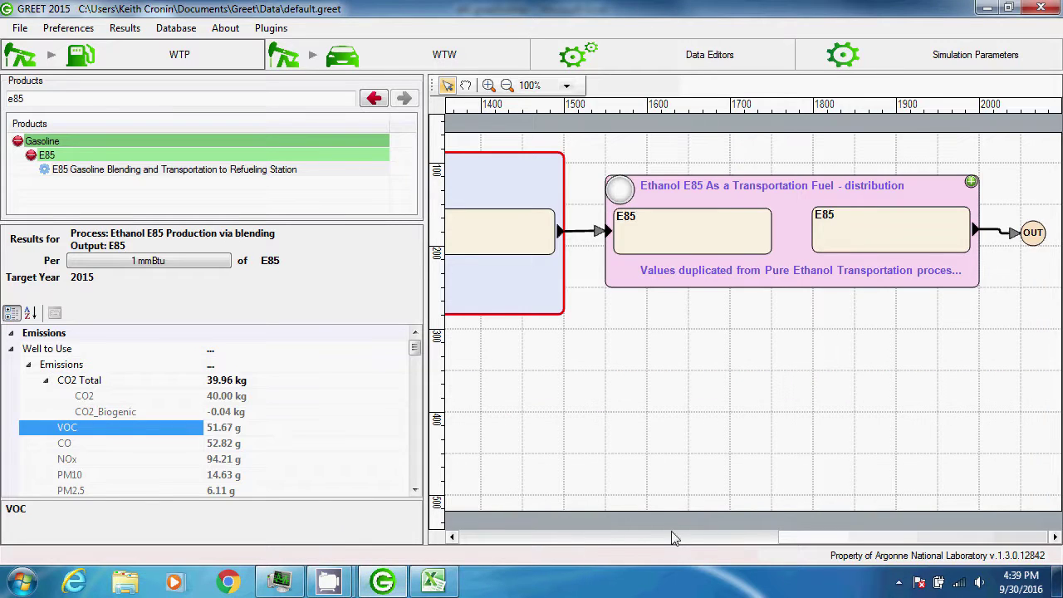
left_click_drag(673, 538, 565, 536)
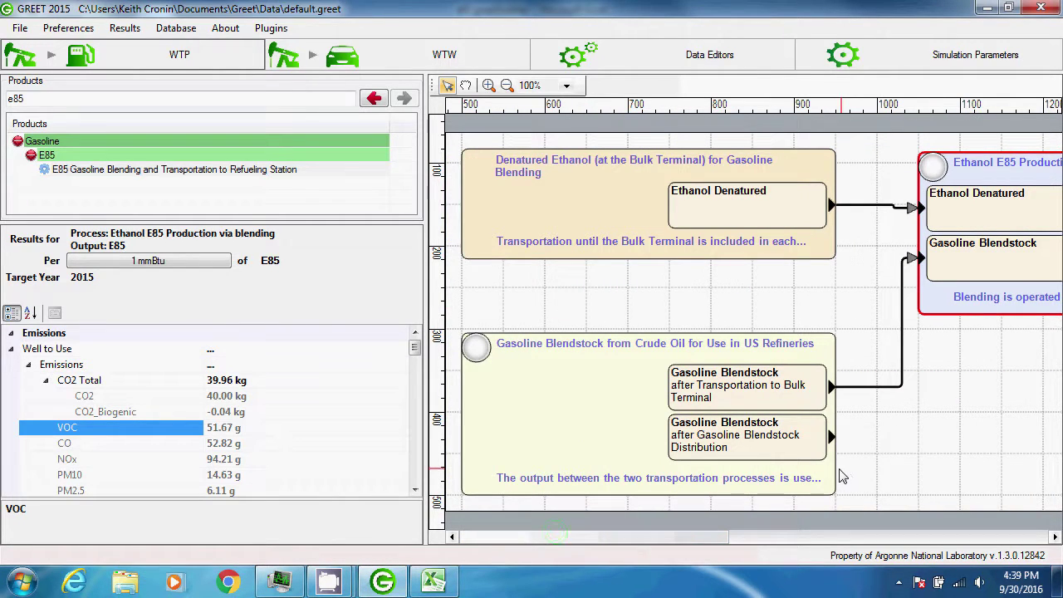
left_click(831, 477)
right_click(321, 420)
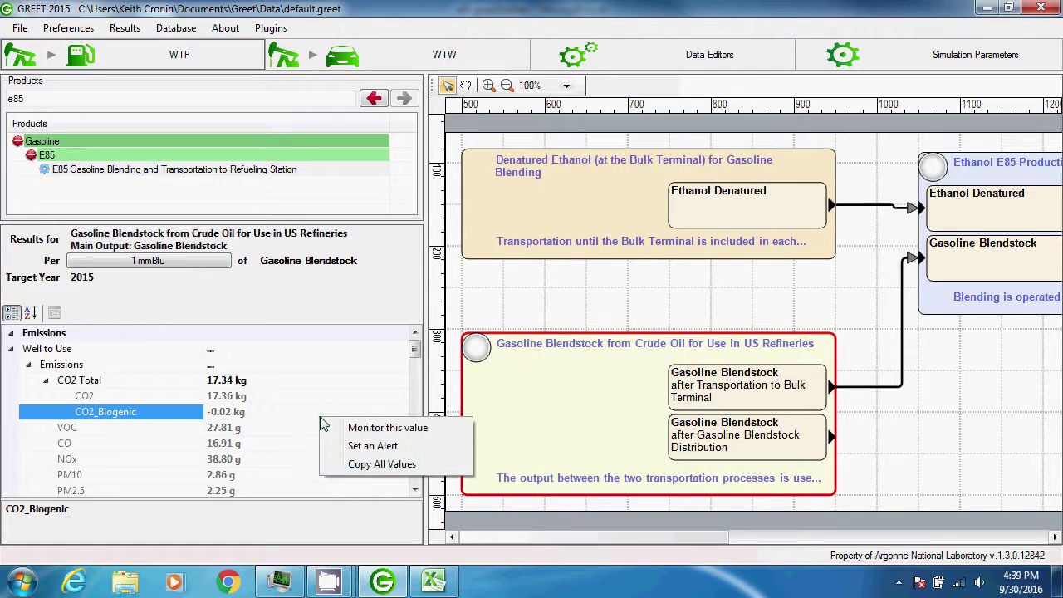
left_click(382, 464)
left_click(434, 581)
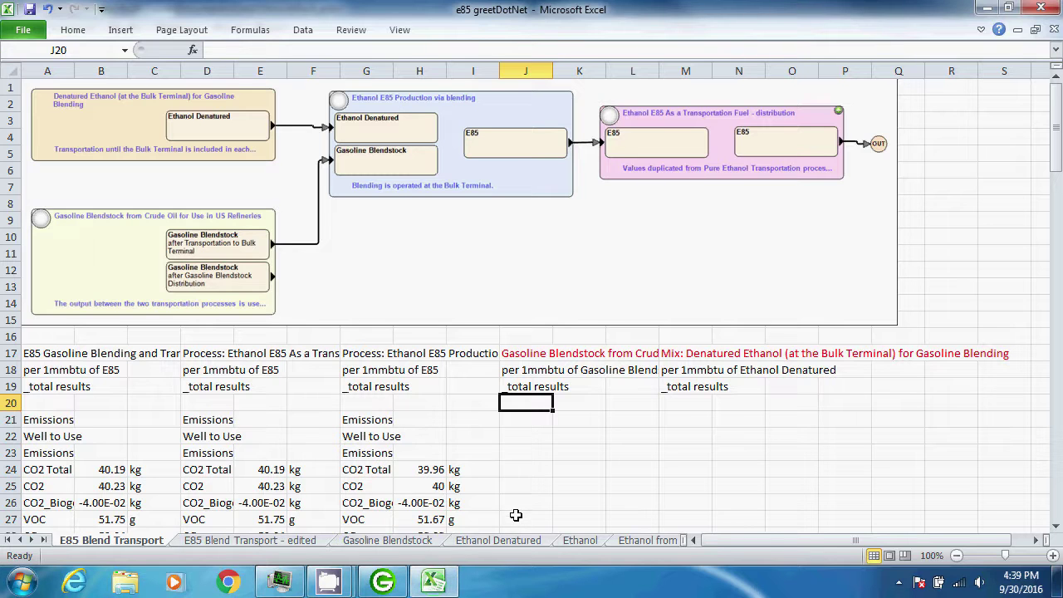
key("ctrl+v")
Step: Paste all Denatured Ethanol process result values into cell M20
left_click(706, 405)
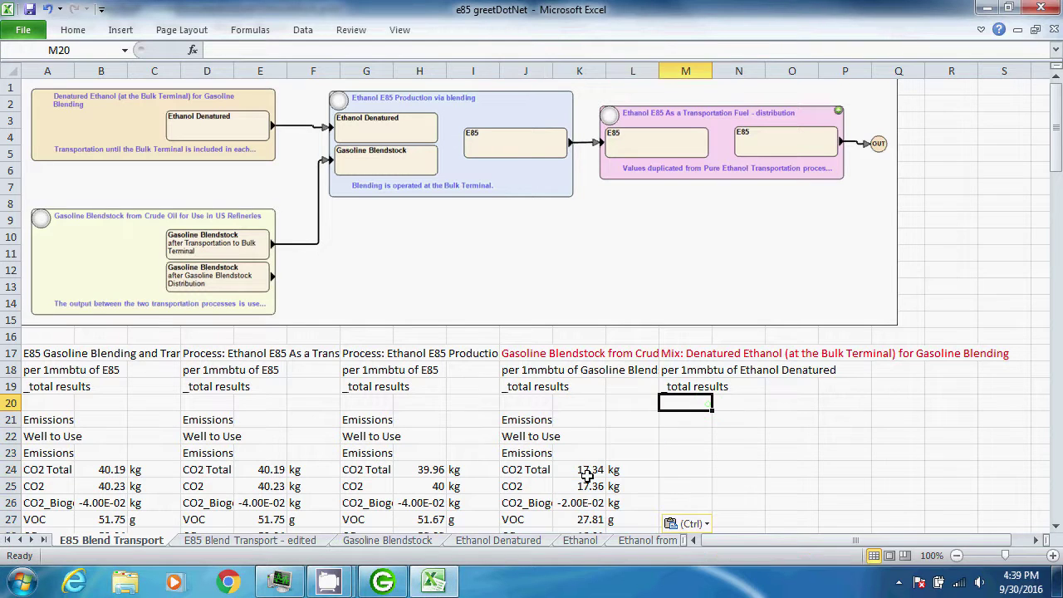
left_click(400, 581)
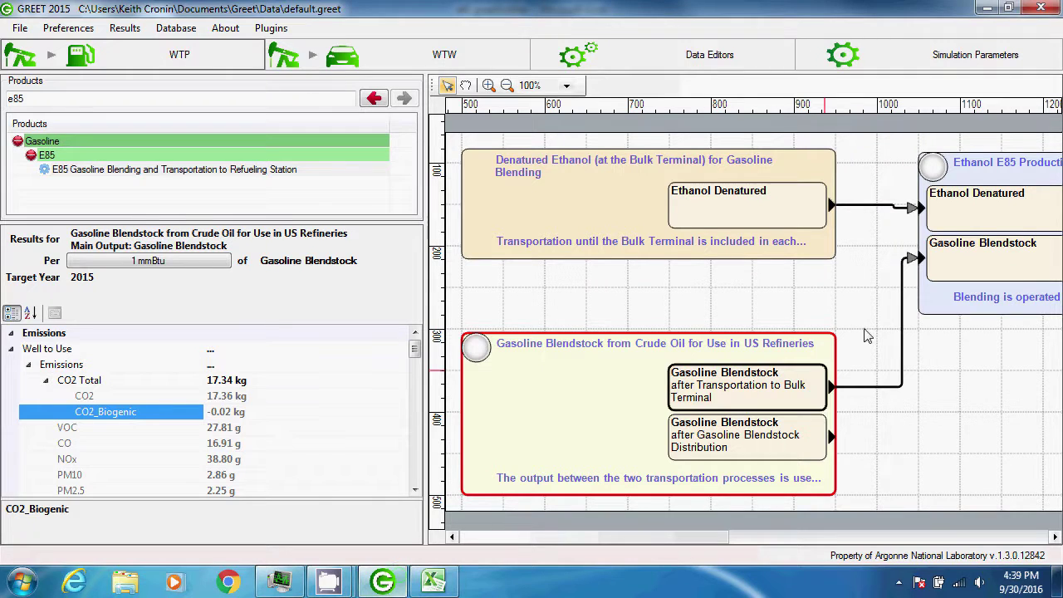
left_click(821, 253)
right_click(326, 408)
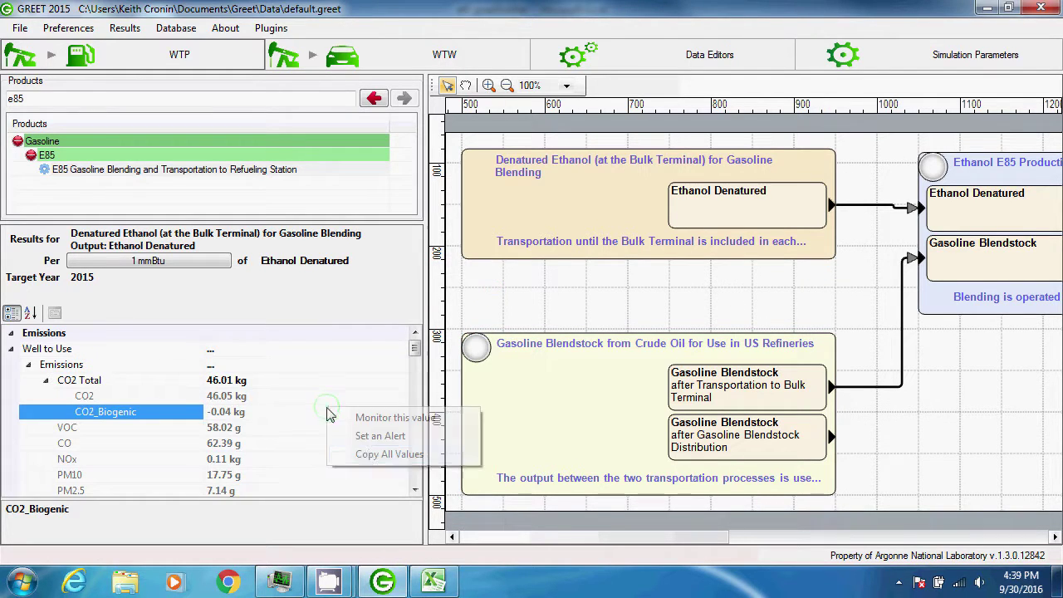
left_click(369, 455)
left_click(434, 581)
key("ctrl+v")
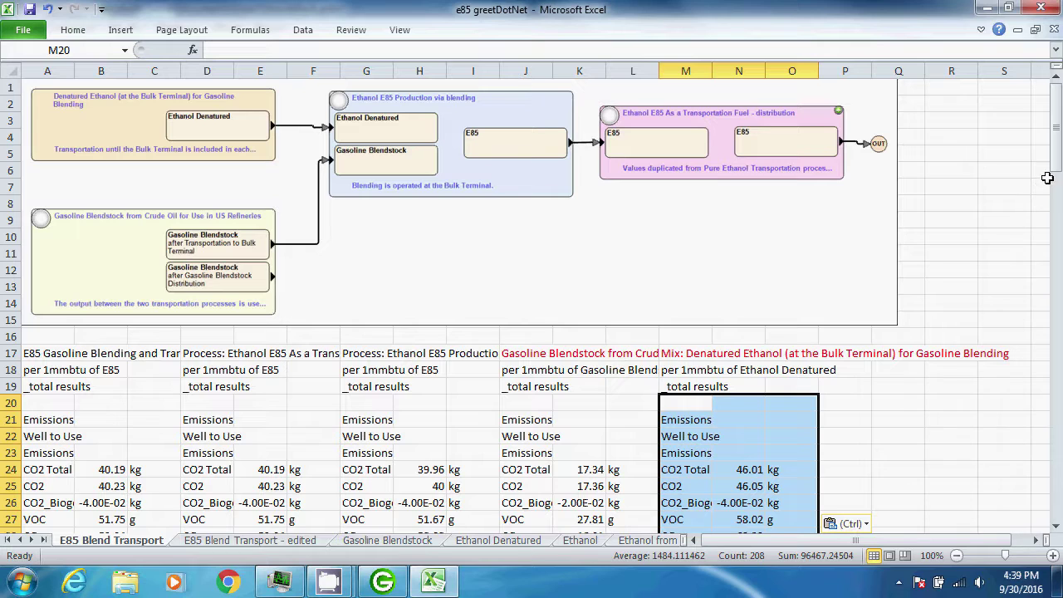
Step: Bring up the 'E85 Blend Transport - edited' sheet
left_click_drag(1055, 177, 1057, 194)
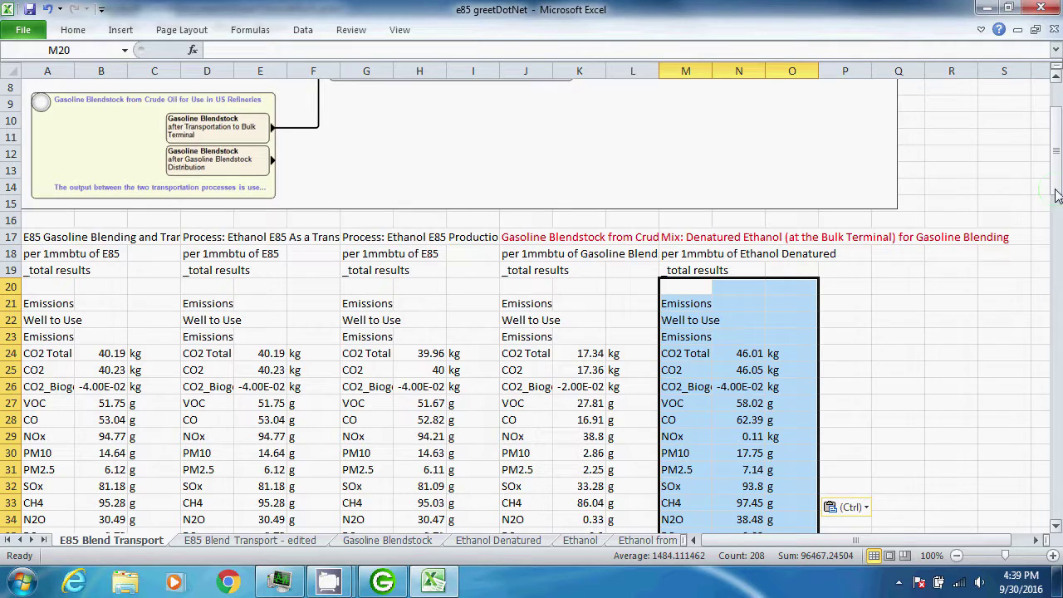
right_click(1056, 194)
left_click(1057, 178)
left_click(279, 541)
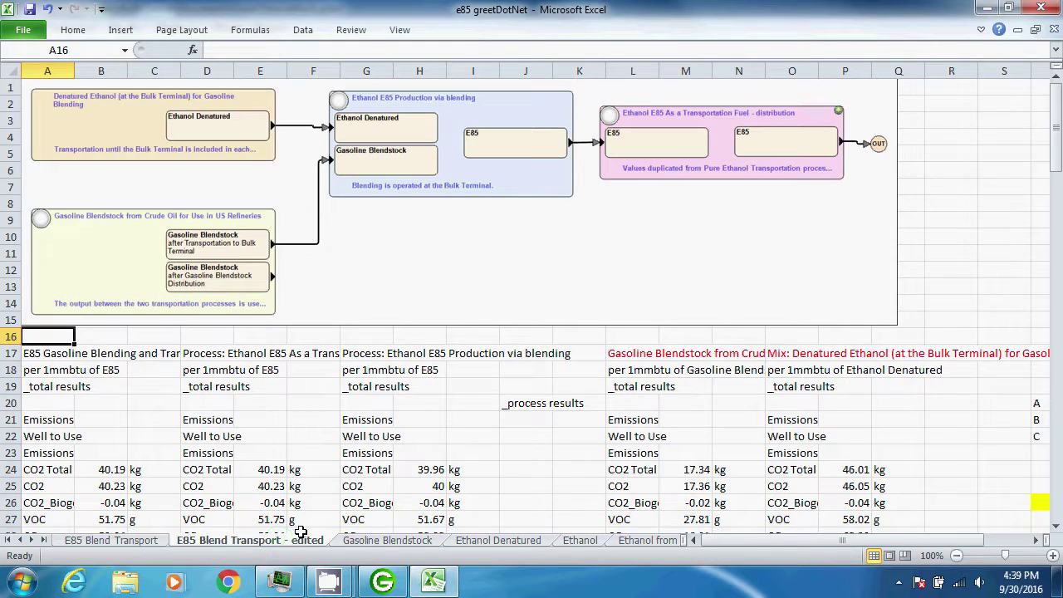
Step: Enter =E24-H24 in J24 and fill it down to J36
left_click(526, 471)
type("=")
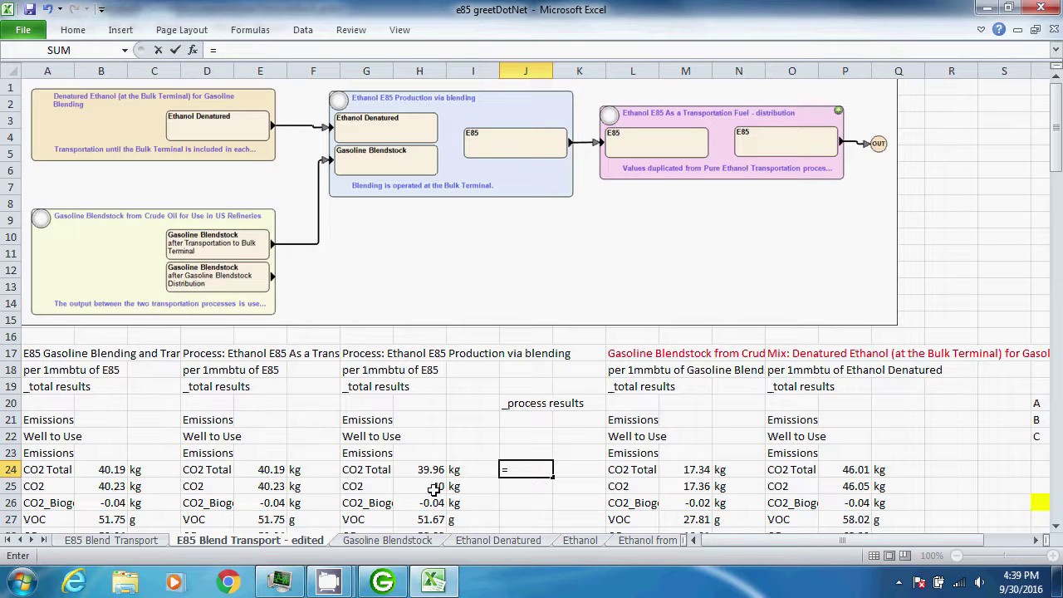
left_click(274, 471)
type("-")
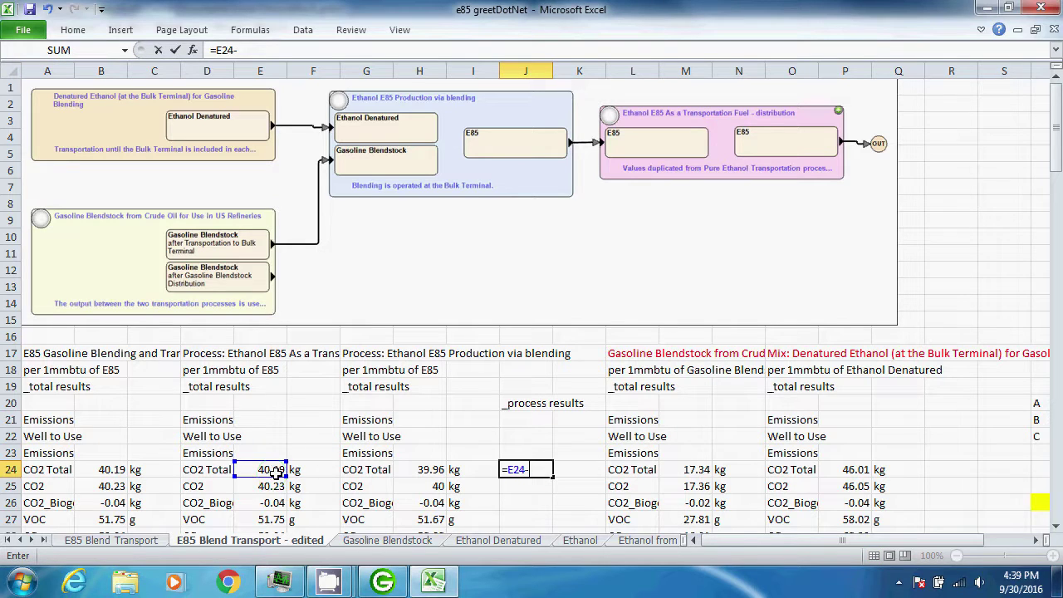
left_click(406, 470)
key("Return")
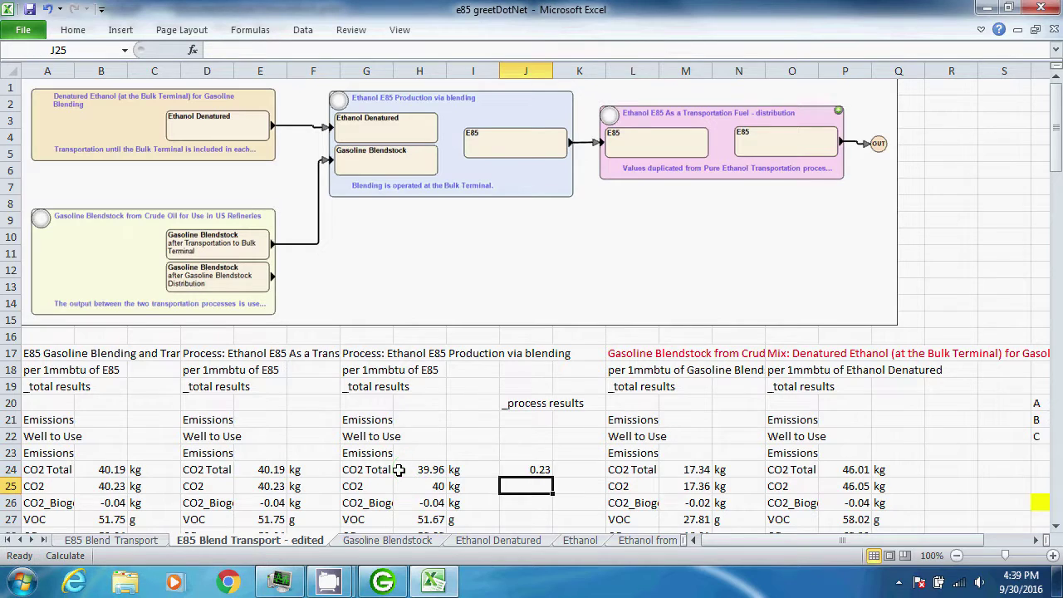
scroll(400, 470, "down", 3)
left_click(538, 321)
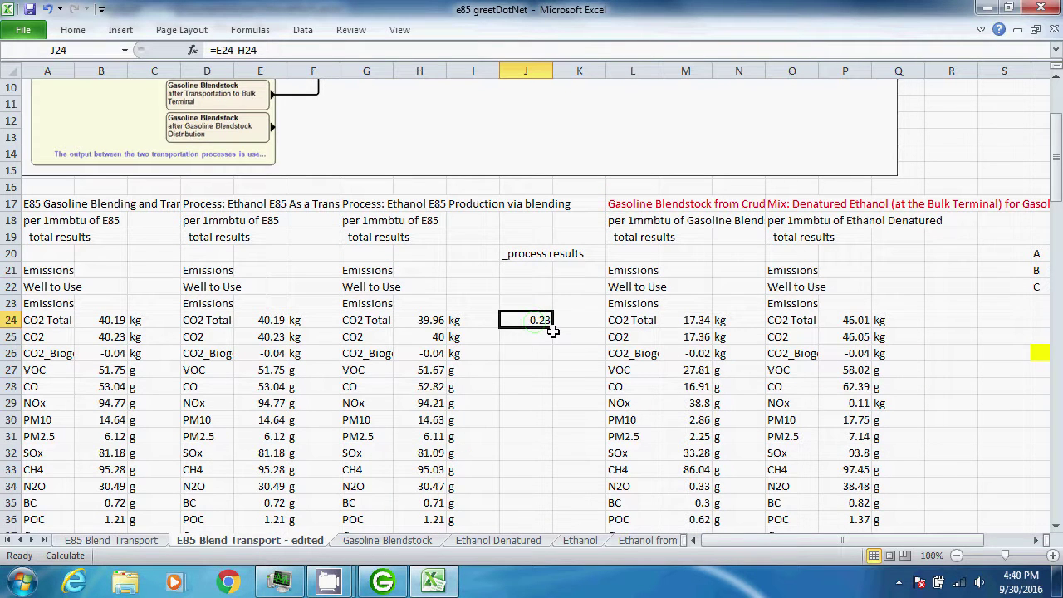
left_click_drag(553, 329, 551, 519)
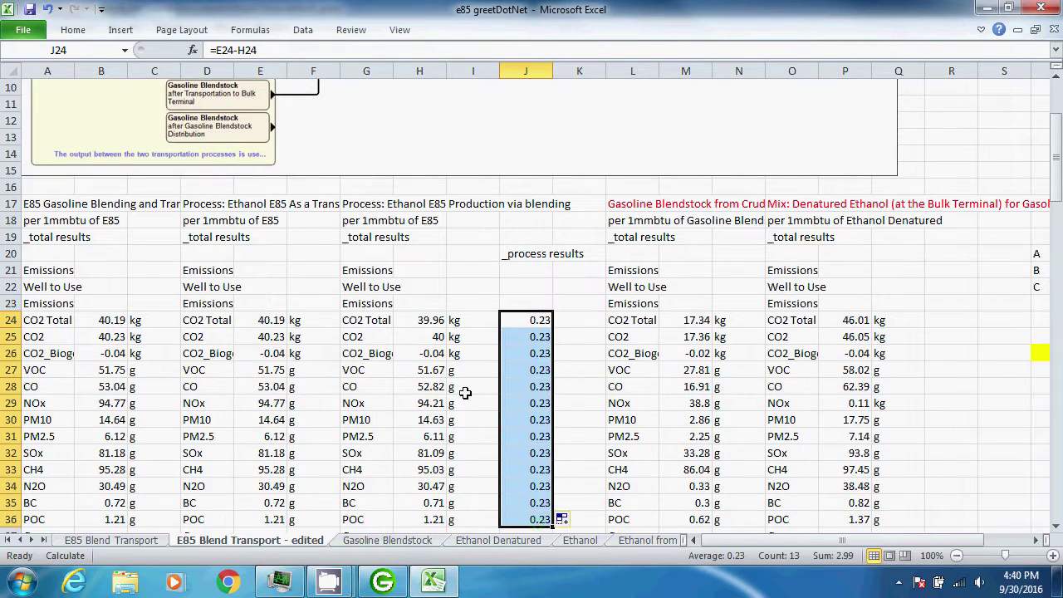
Step: Copy the kg/g units from I24:I36 into K24, recalculate, and check the blocks' per-1mmbtu basis
left_click_drag(472, 320, 475, 516)
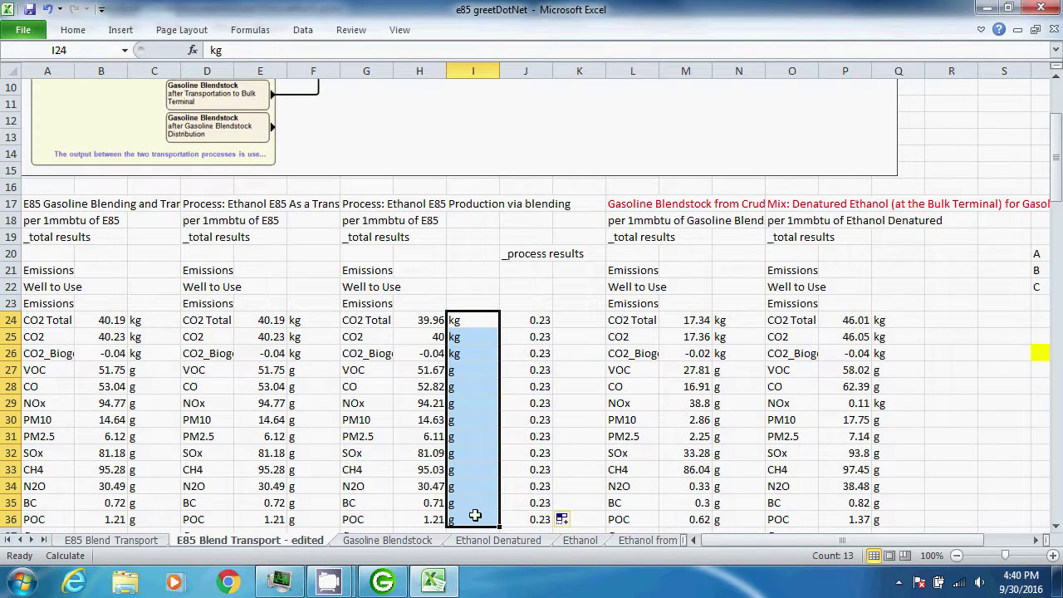
key("ctrl+c")
left_click(579, 322)
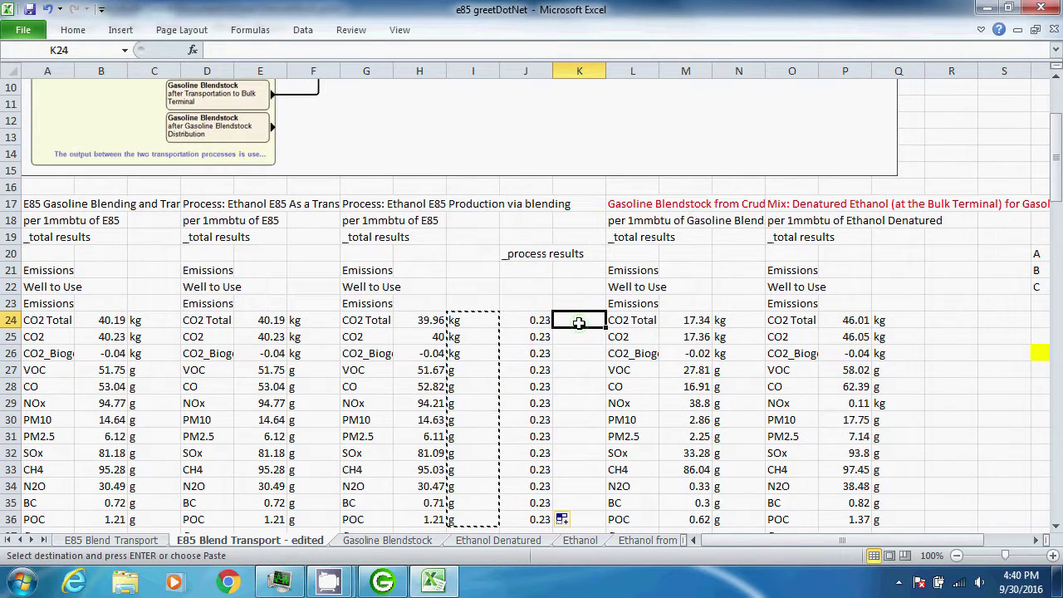
key("Return")
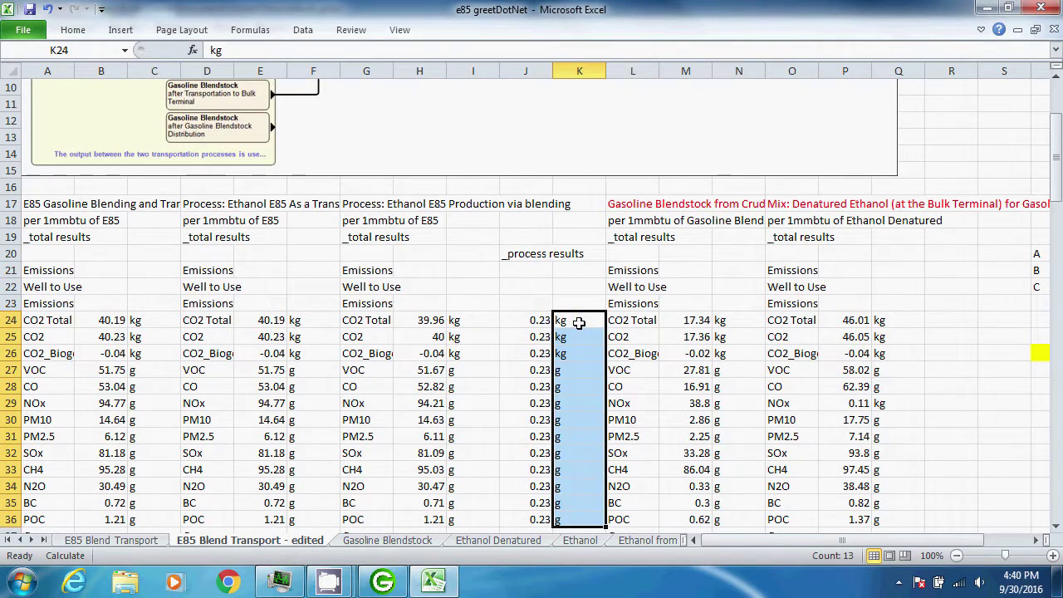
left_click(525, 300)
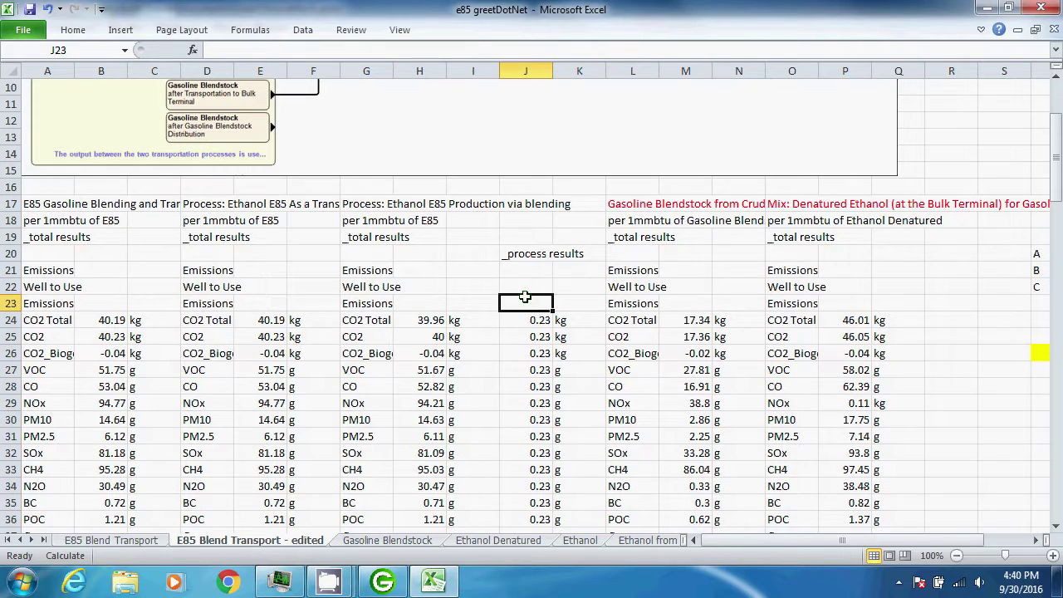
left_click(74, 556)
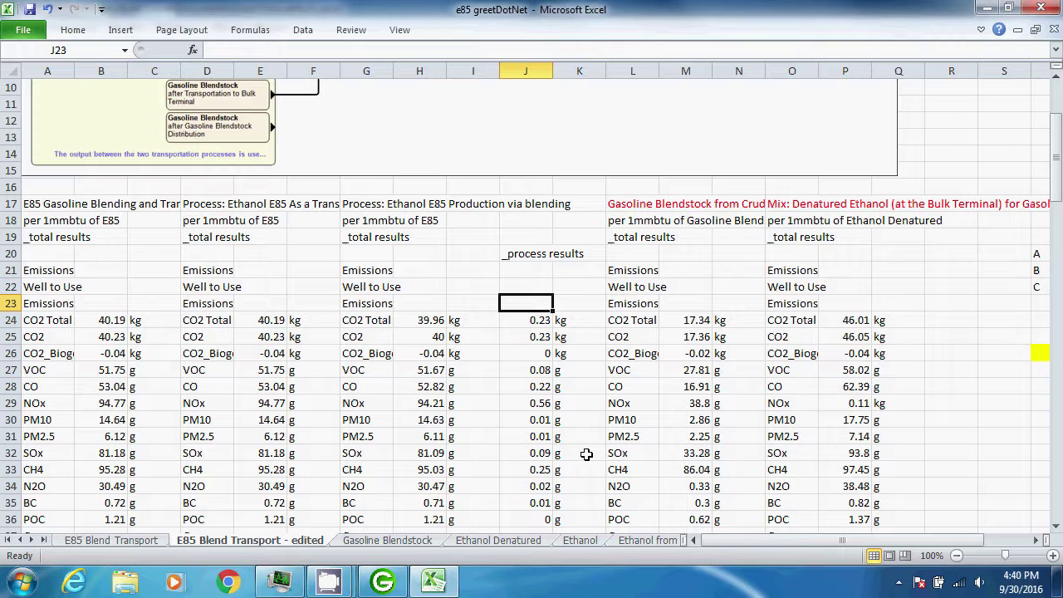
left_click(374, 220)
left_click(214, 220)
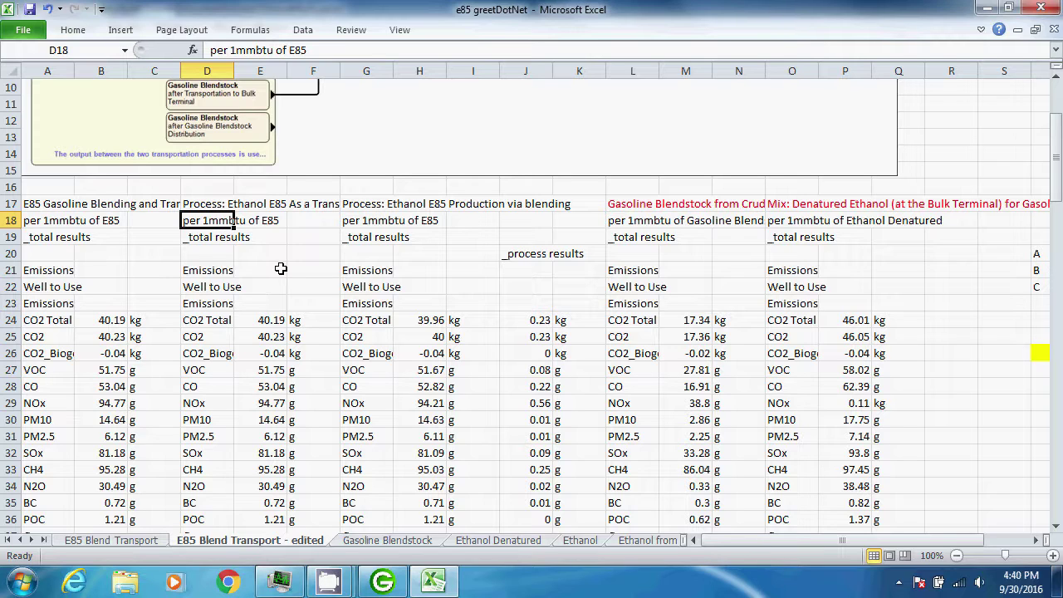
Step: Check the Gasoline Blendstock and Denatured Ethanol block titles and per-1mmbtu basis, then view the 51.16 kg GHG split
left_click(626, 204)
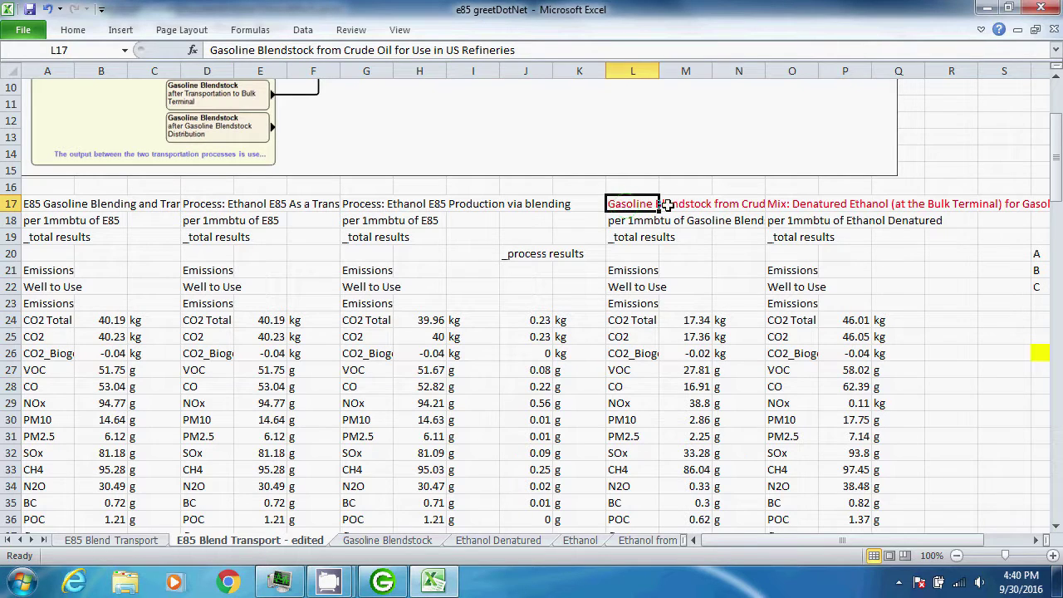
left_click(649, 226)
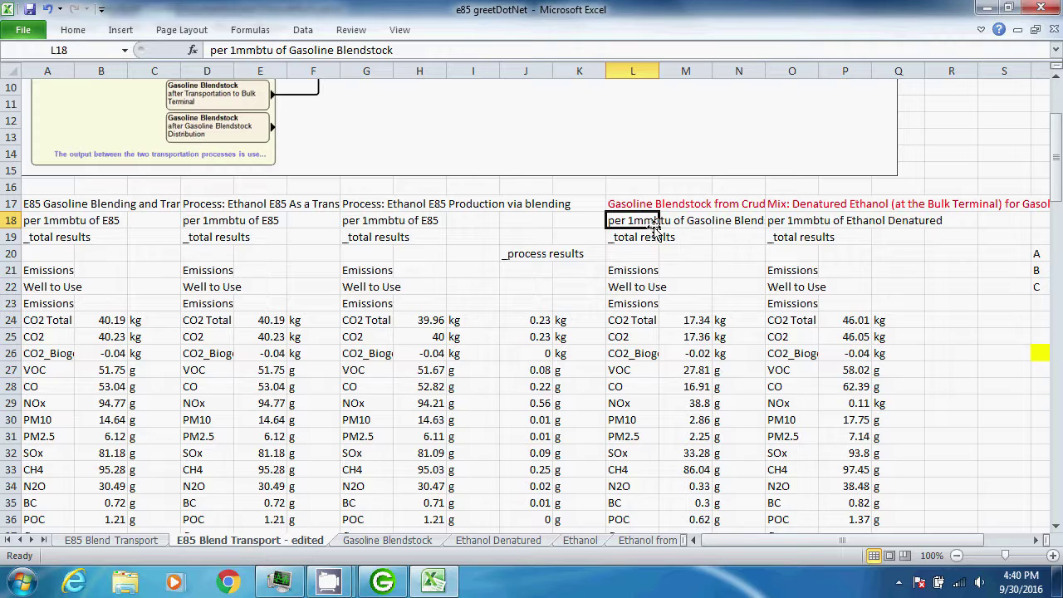
left_click(787, 204)
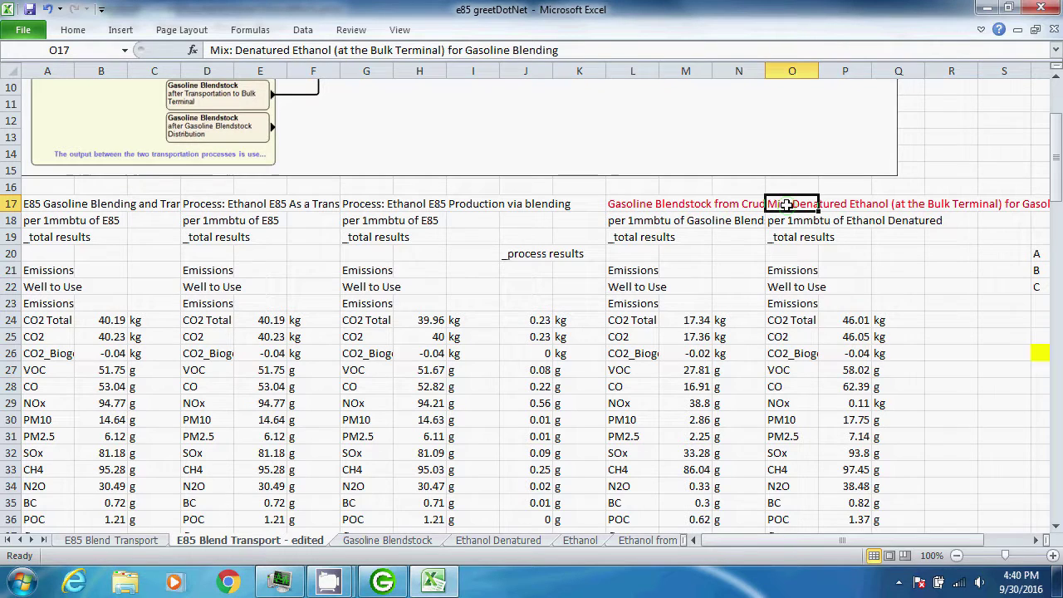
left_click(791, 221)
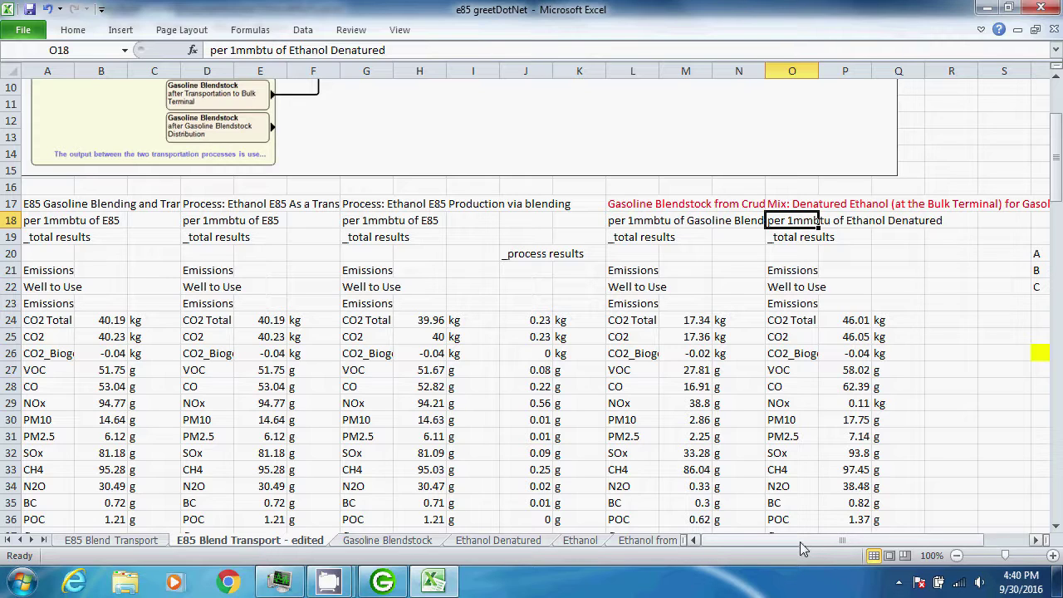
left_click_drag(800, 542, 914, 544)
left_click(1031, 541)
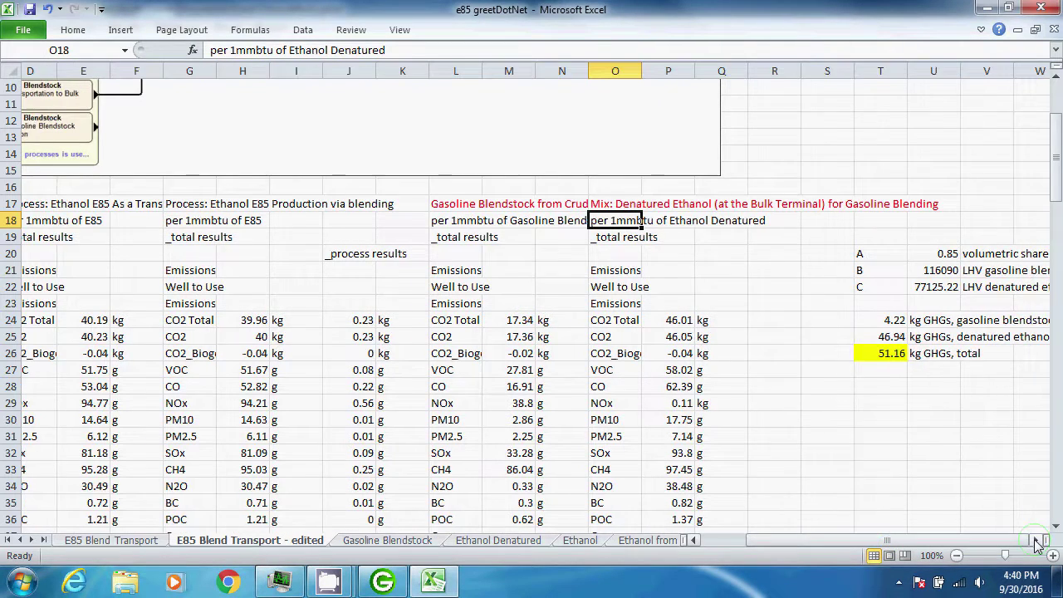
left_click(1031, 541)
left_click(1032, 541)
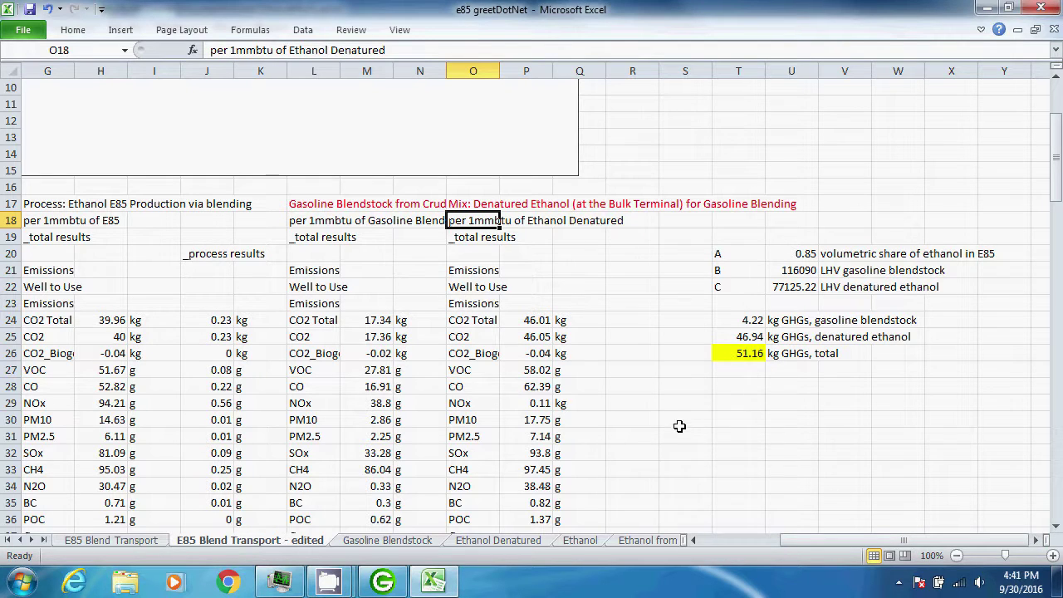
left_click(724, 324)
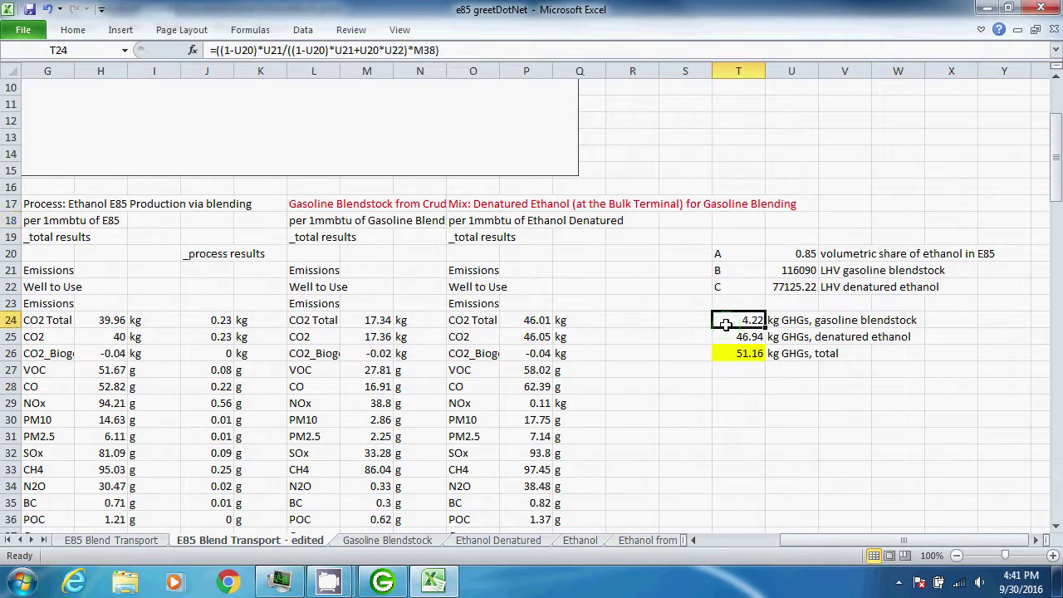
key("Down")
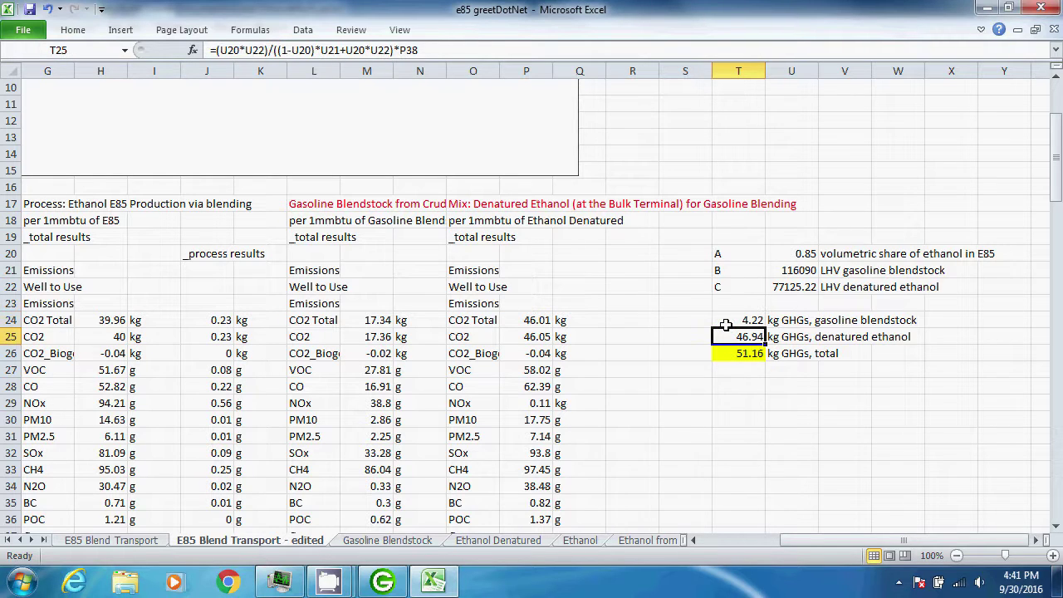
key("Down")
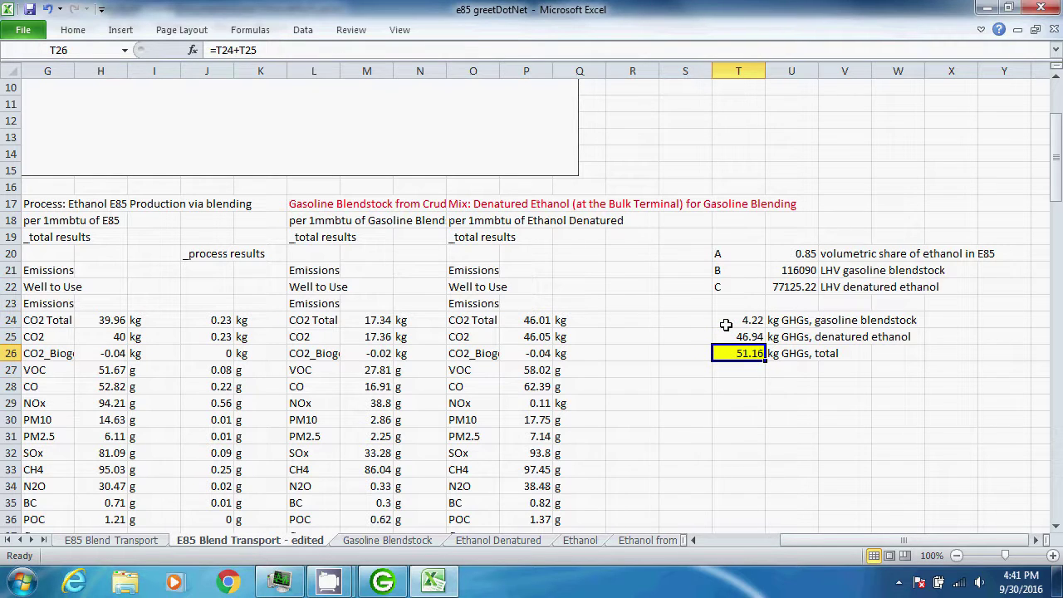
left_click_drag(904, 540, 765, 538)
scroll(740, 499, "down", 5)
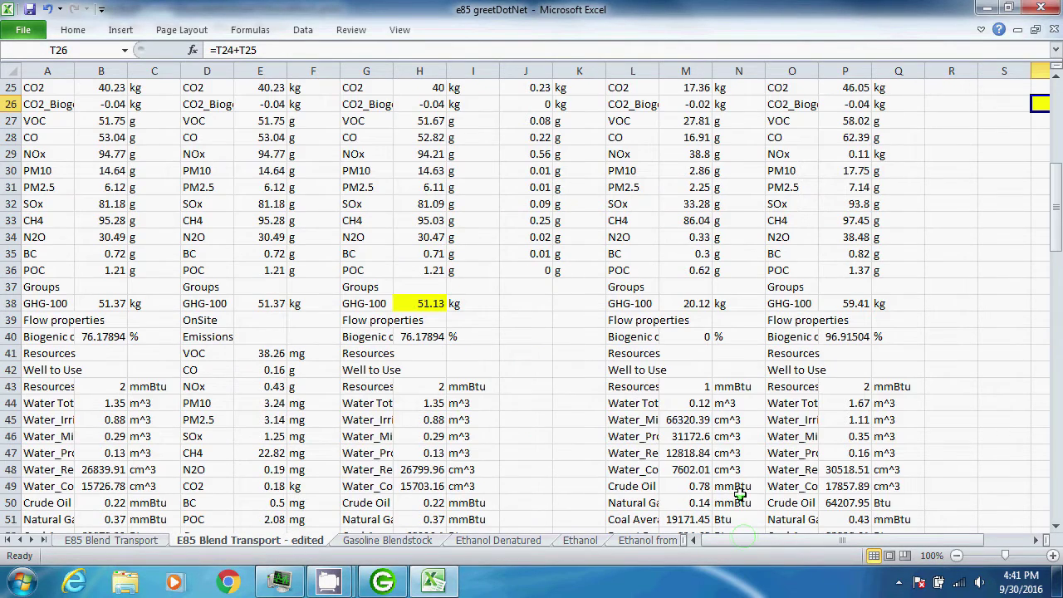
left_click(423, 304)
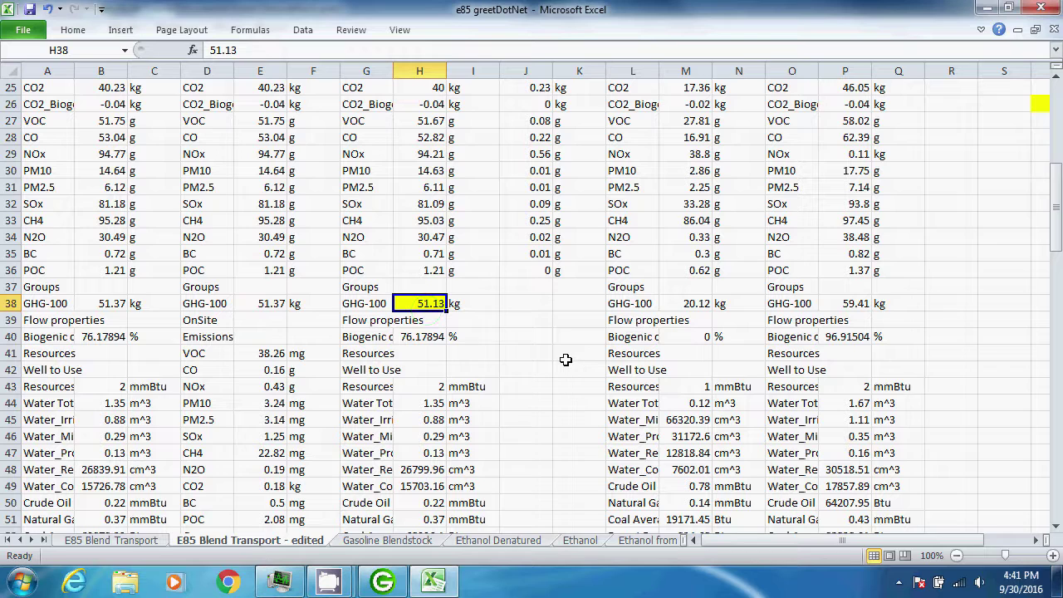
Step: Step through the Gasoline Blendstock, Ethanol Denatured, Ethanol and Ethanol from Corn sheets to Crude Oil
left_click(386, 541)
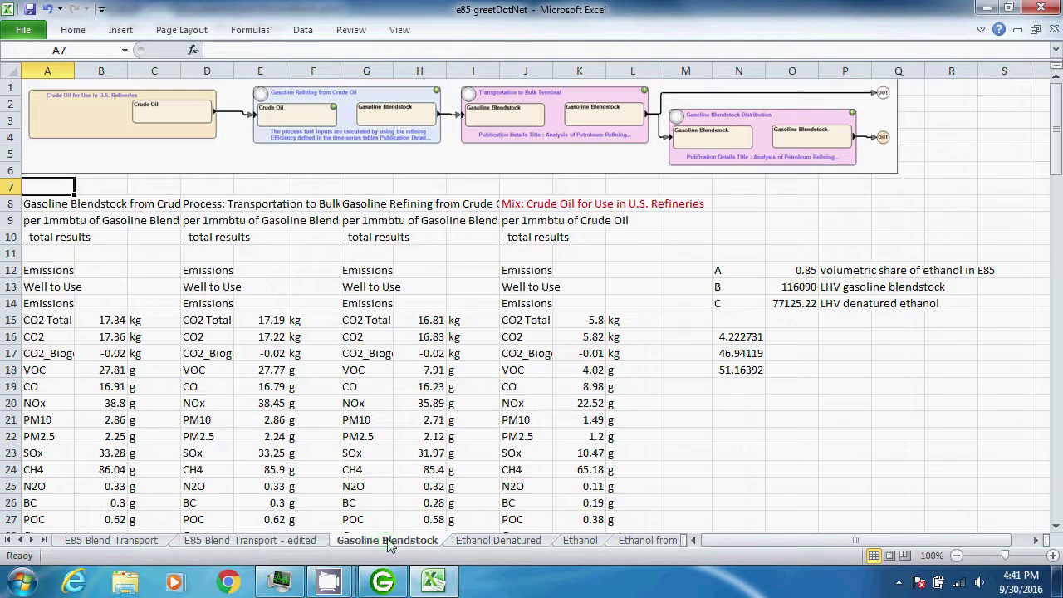
left_click(490, 542)
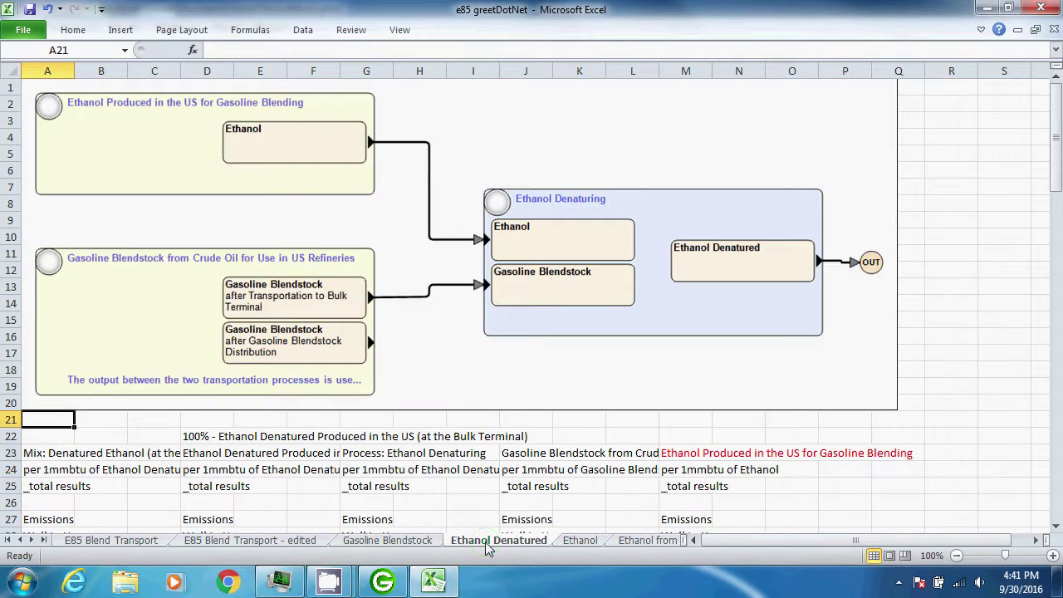
left_click(580, 541)
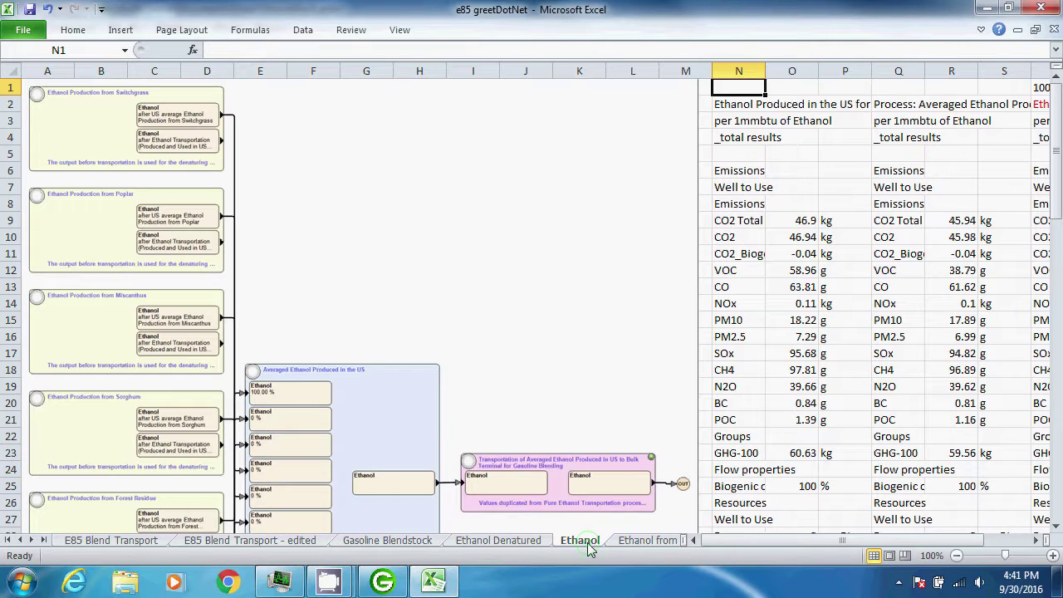
left_click(641, 540)
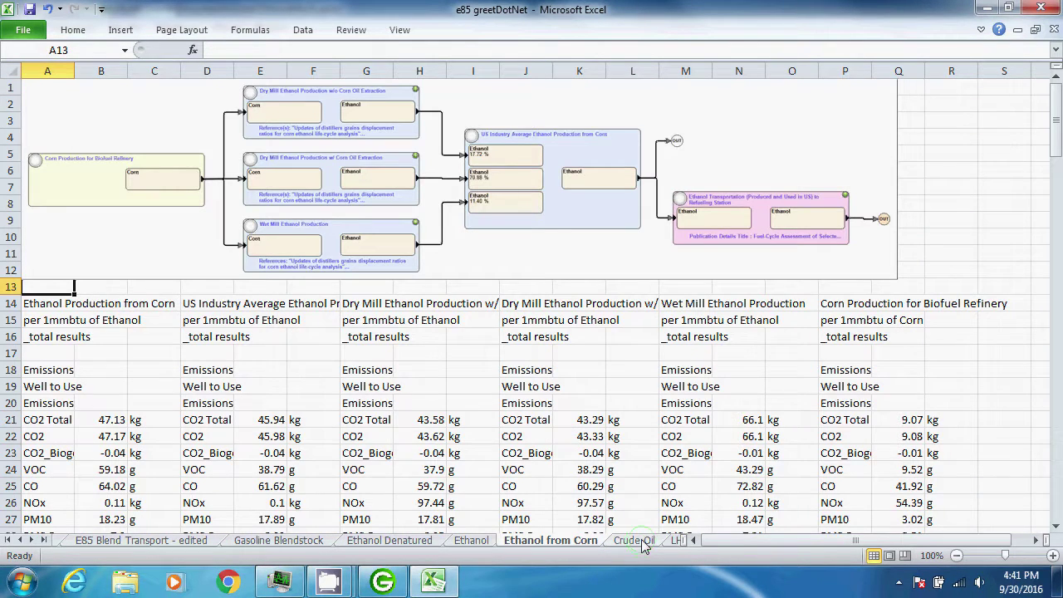
left_click(640, 540)
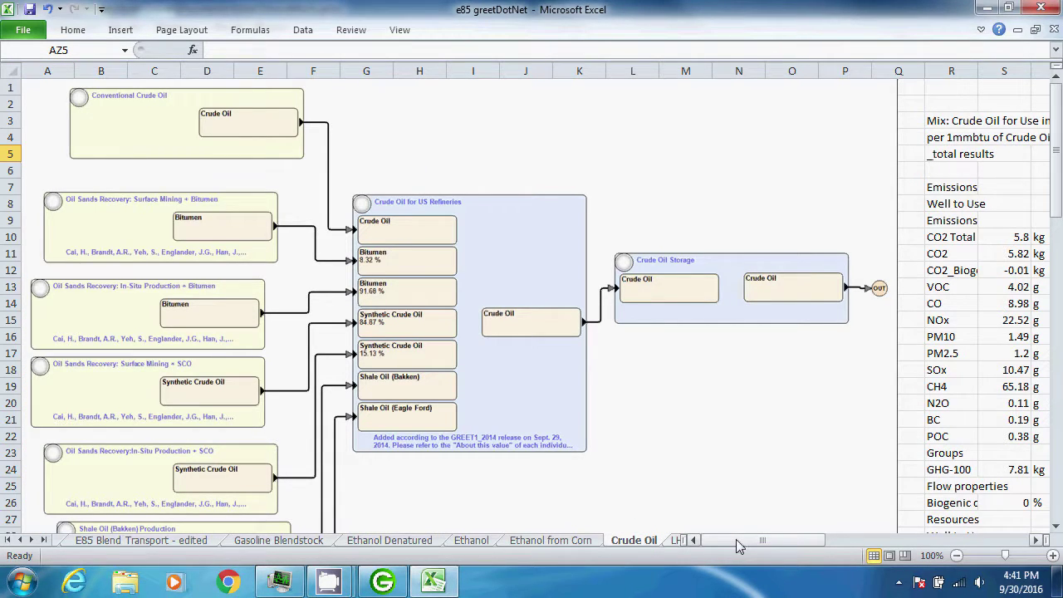
left_click_drag(739, 539, 778, 539)
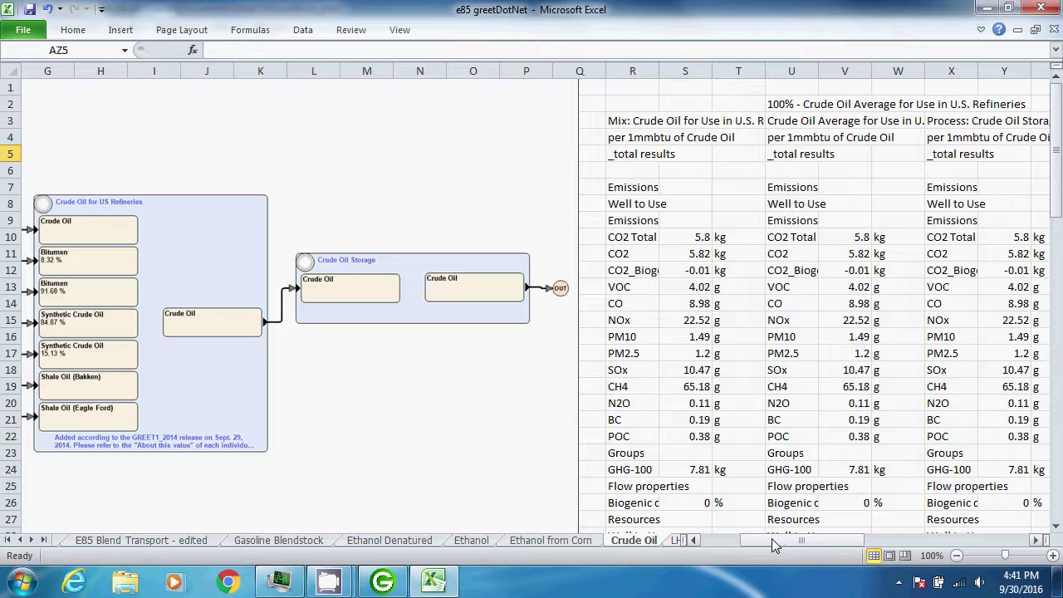
Step: Return to GREET 2015's E85 pathway showing Denatured Ethanol for Gasoline Blending results
left_click(397, 584)
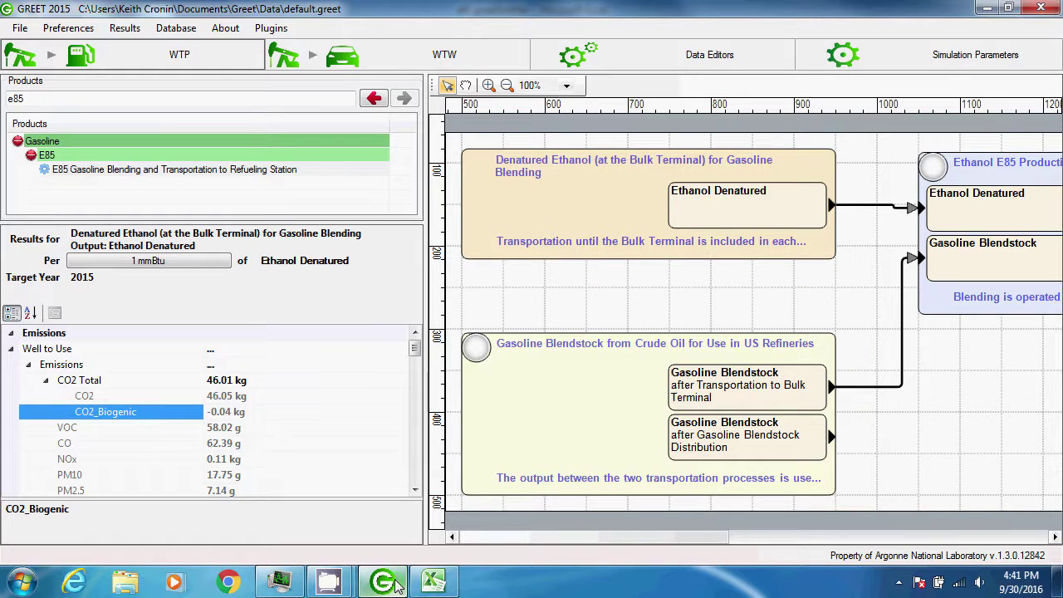